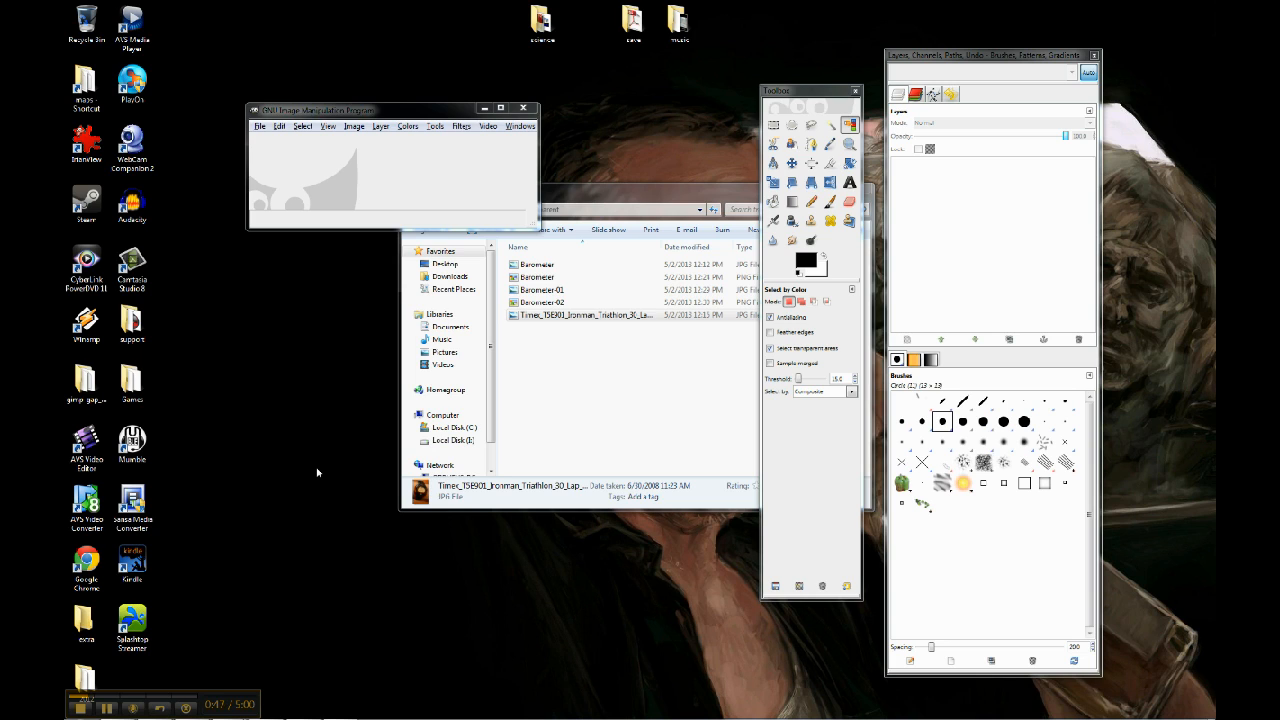
Open the image Barometer-02.png from the transparent folder
left_click(396, 113)
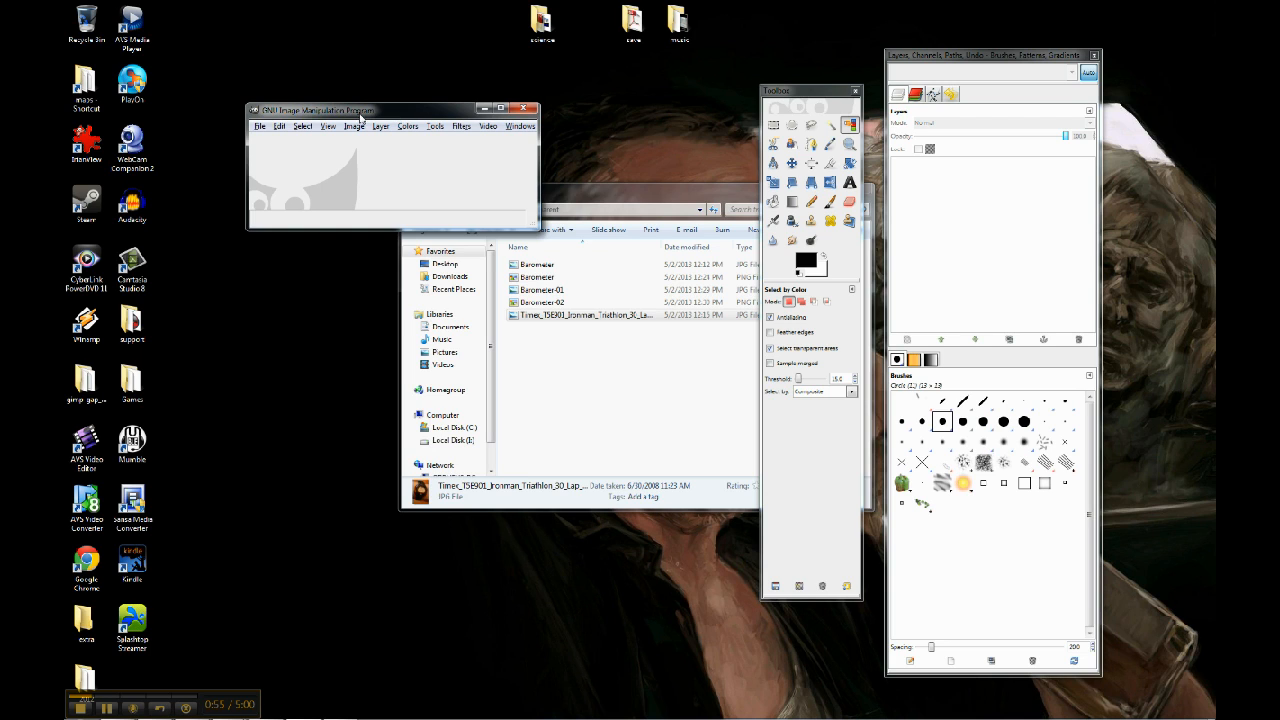
left_click(260, 127)
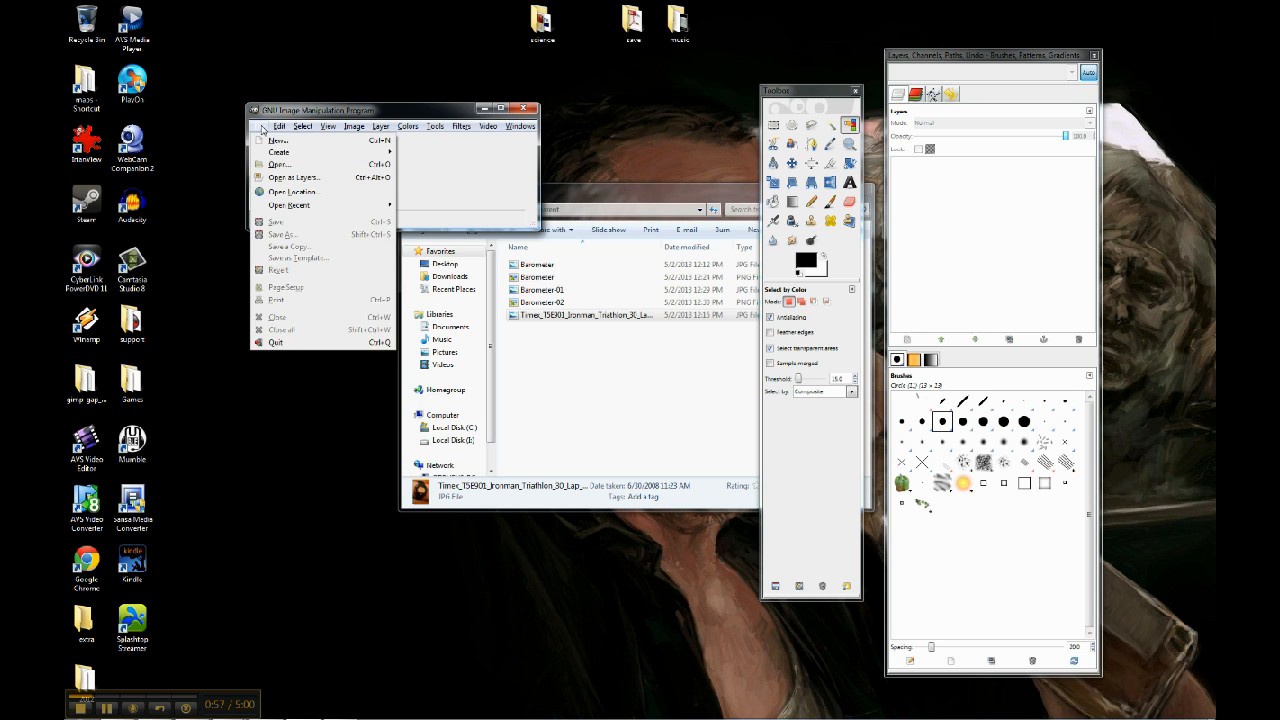
left_click(279, 164)
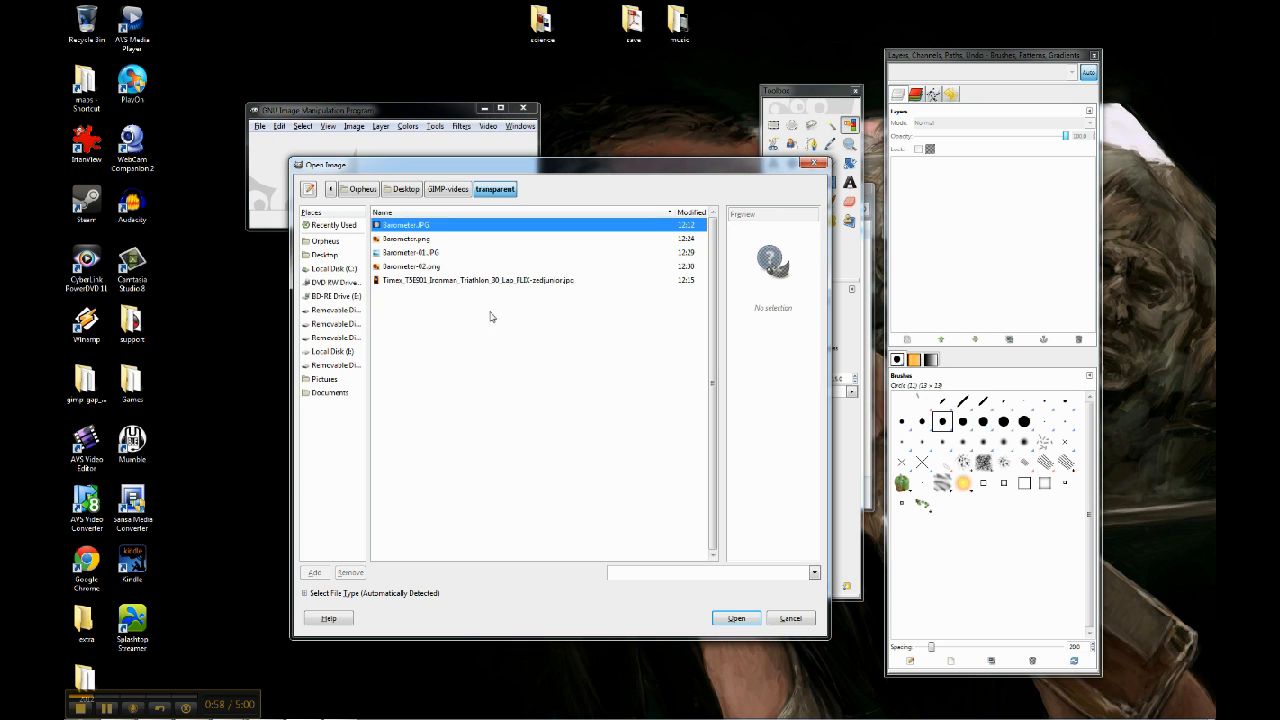
double_click(433, 268)
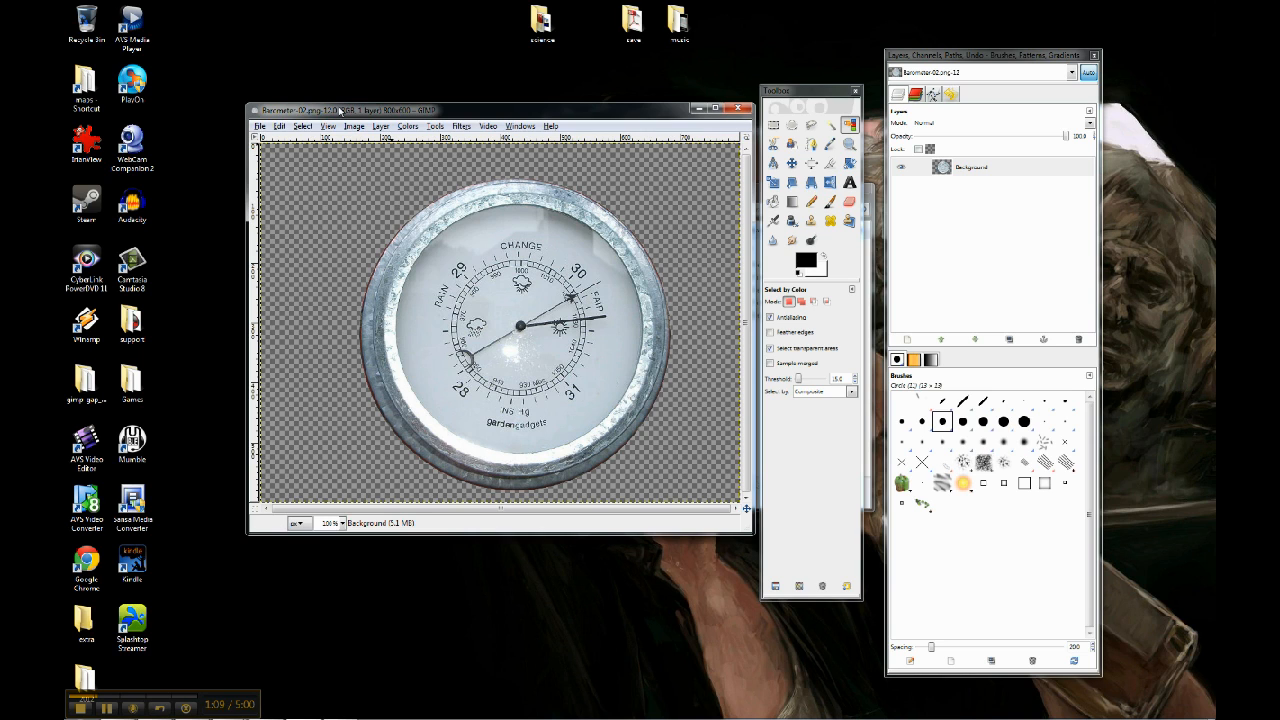
Add the Timex Ironman Triathlon watch JPG to the barometer image as a new layer
left_click(261, 128)
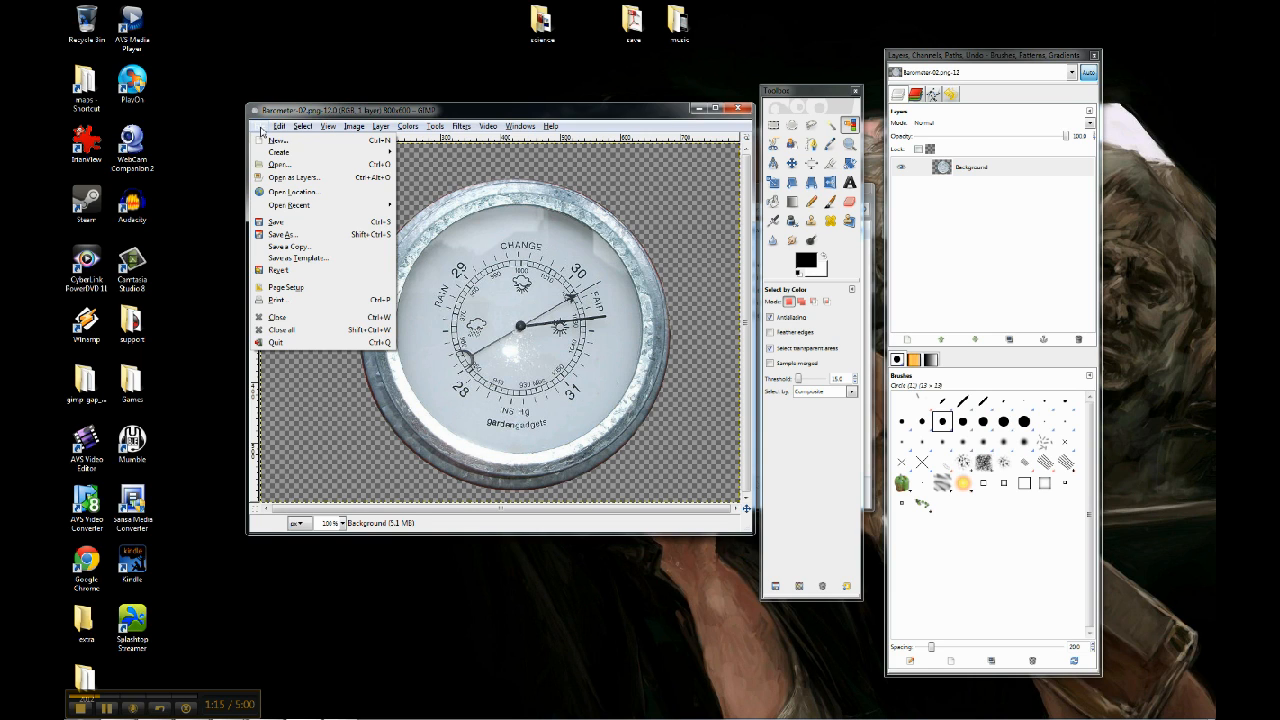
left_click(278, 184)
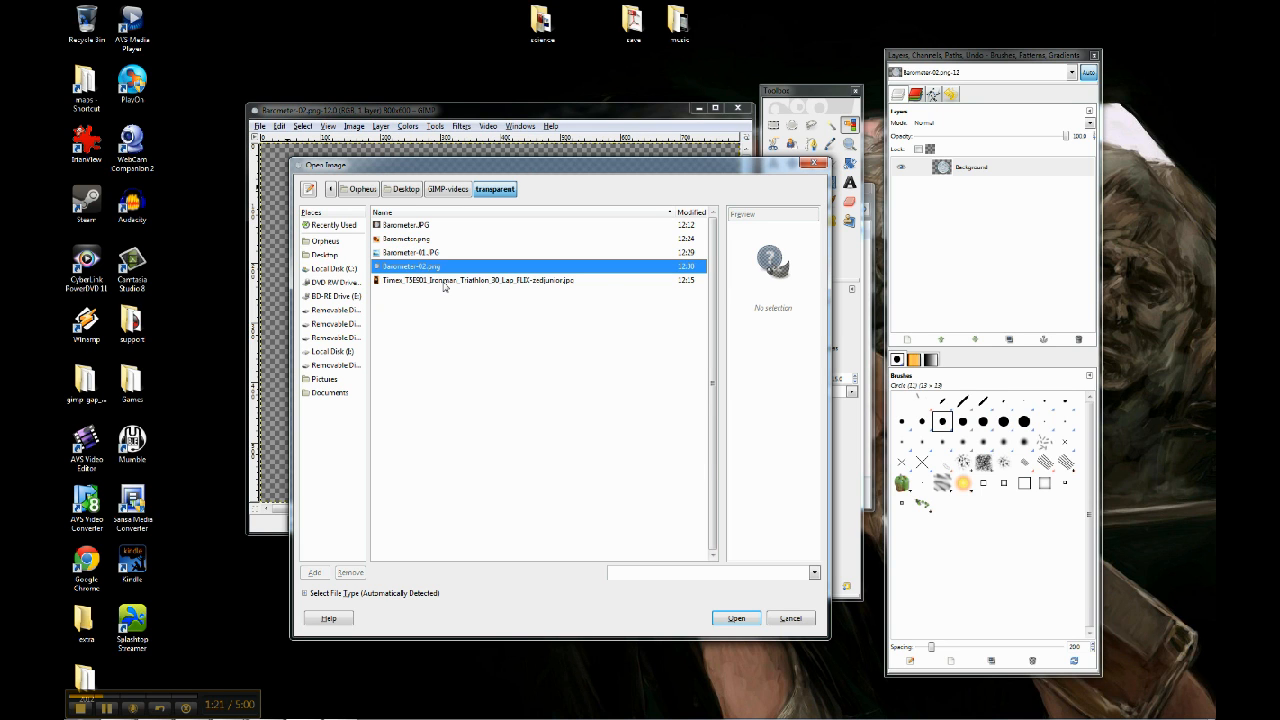
left_click(445, 283)
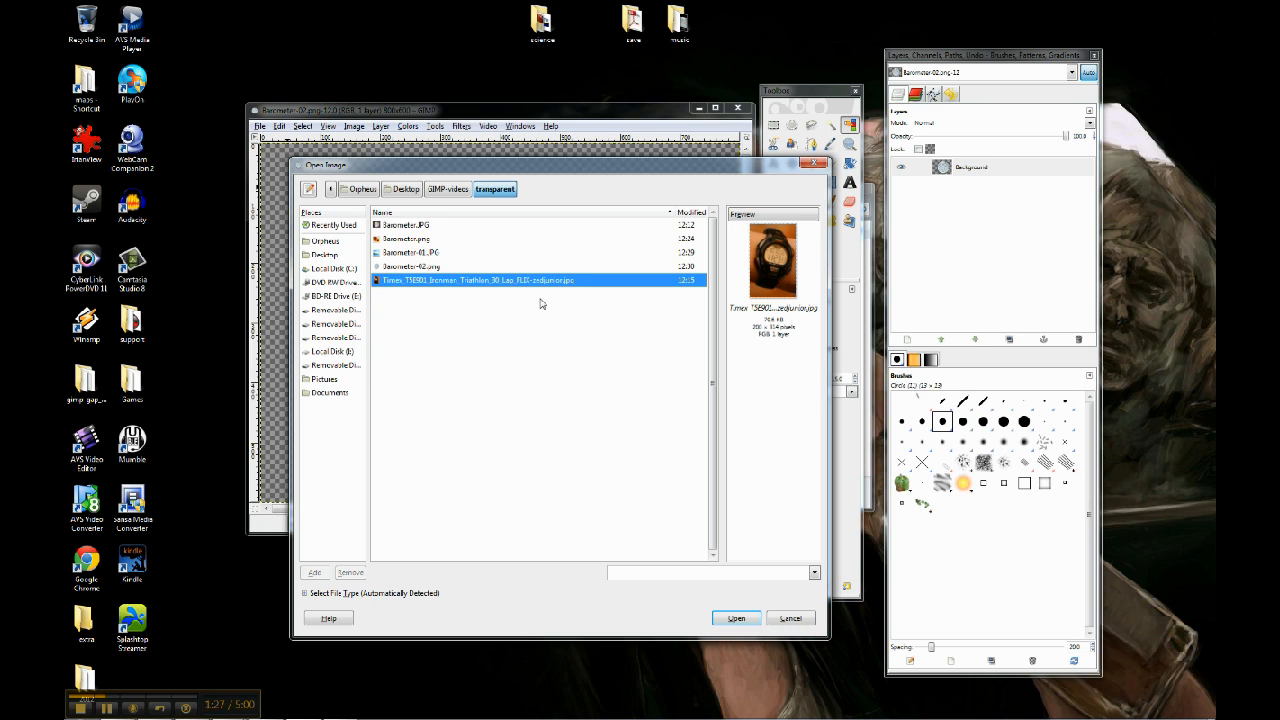
left_click(736, 618)
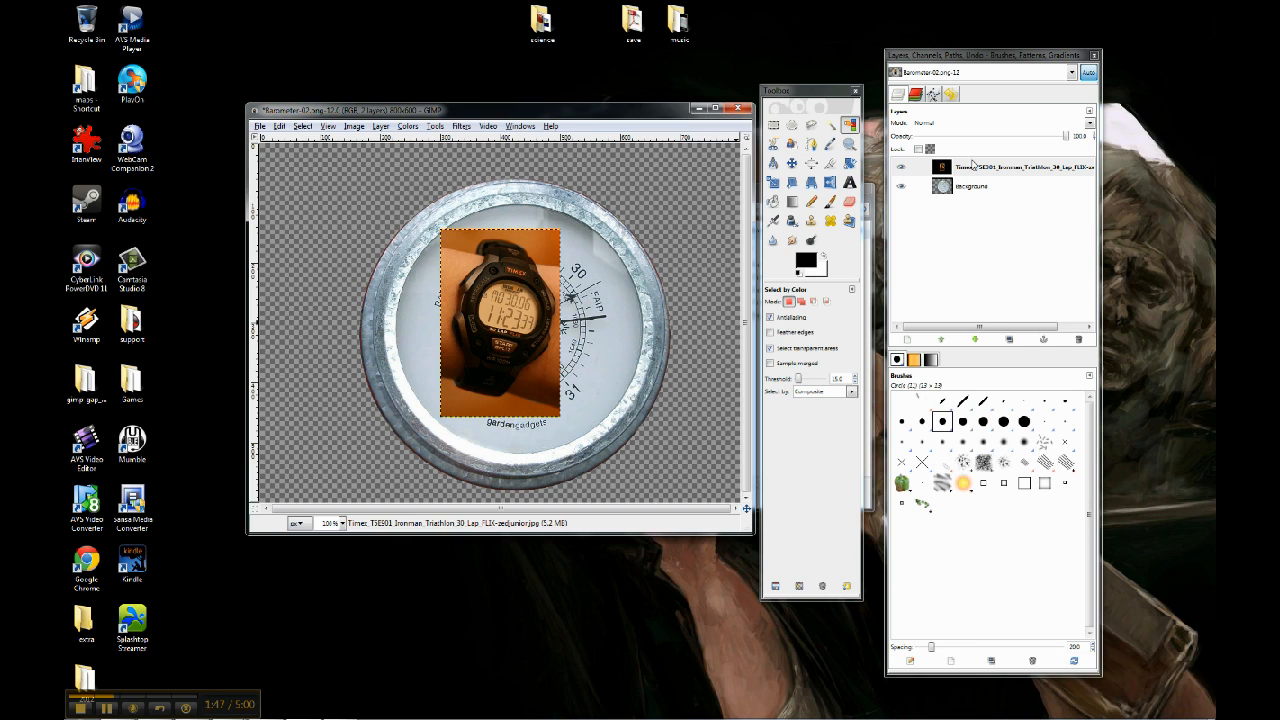
Move the watch layer to the canvas's upper-right corner and shift the Background barometer layer slightly upward
left_click_drag(1008, 62, 994, 61)
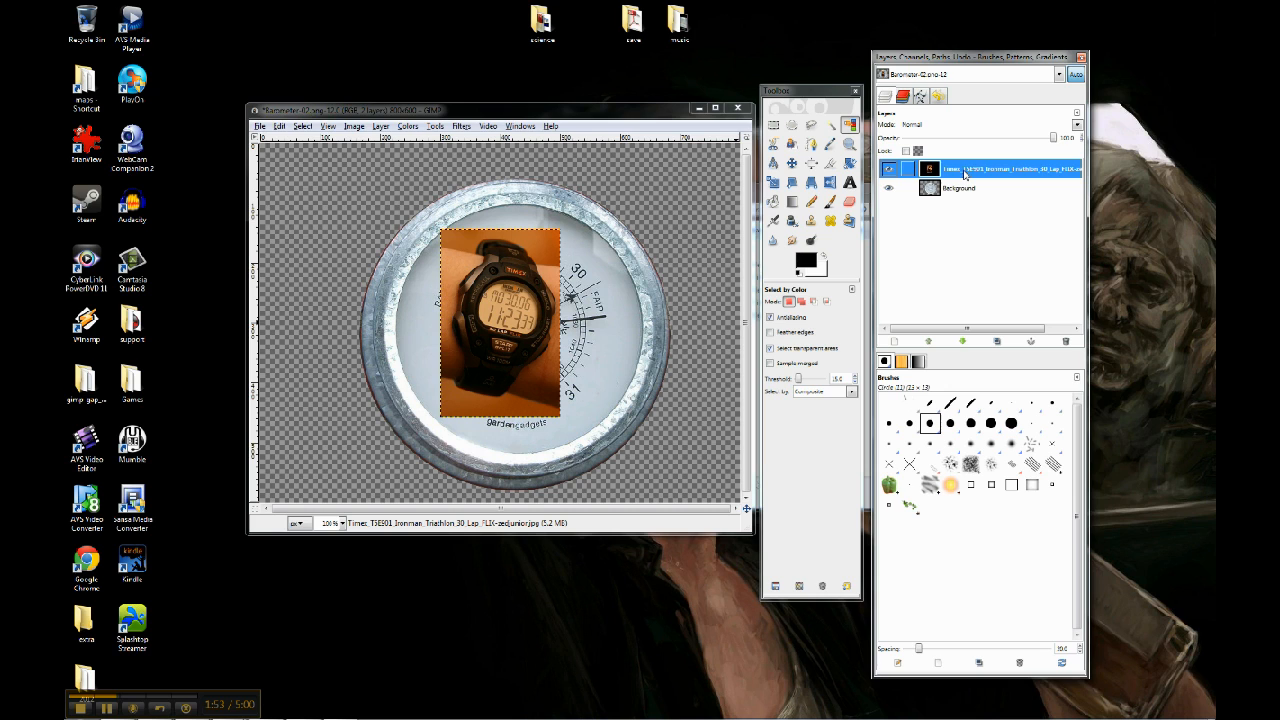
left_click(791, 163)
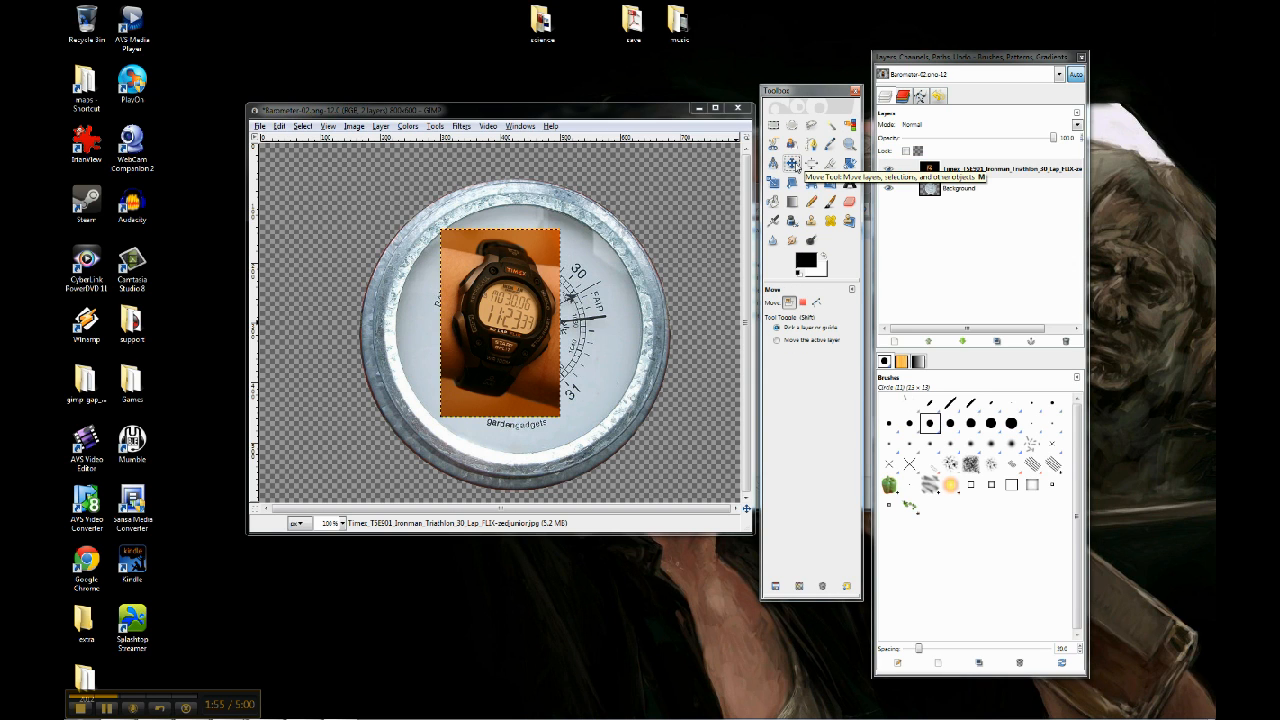
left_click_drag(501, 318, 675, 238)
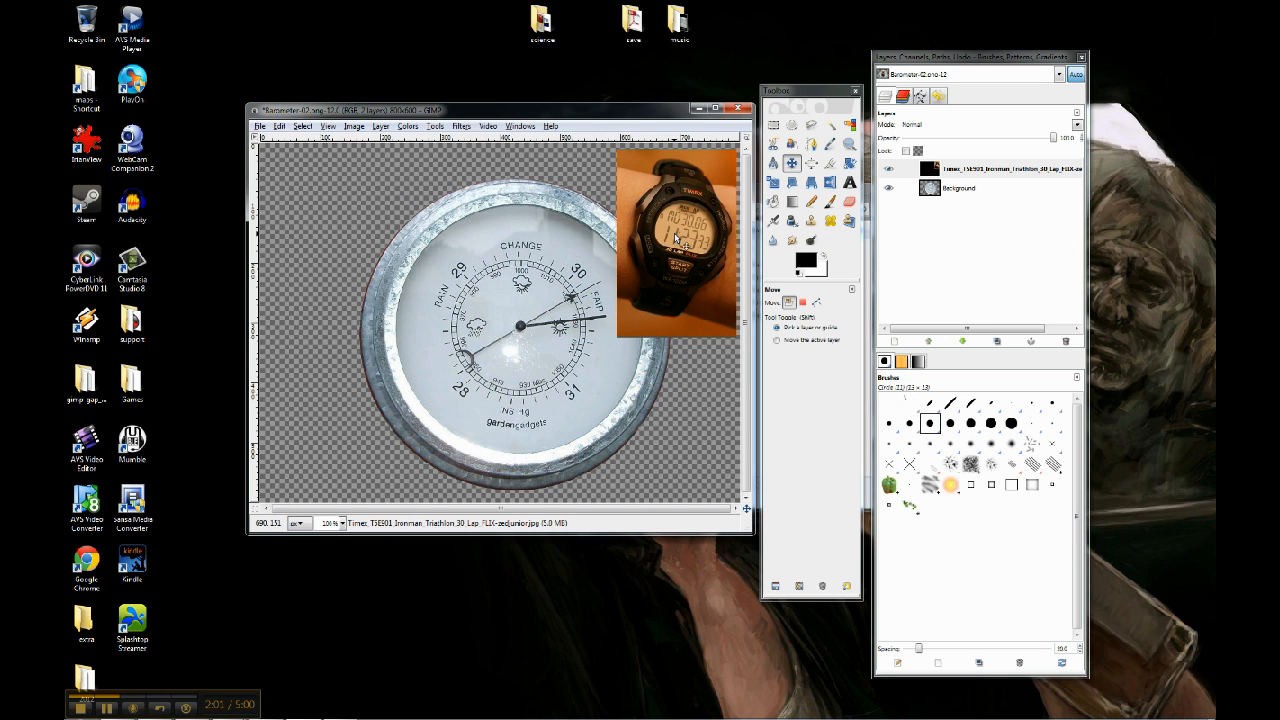
left_click(965, 190)
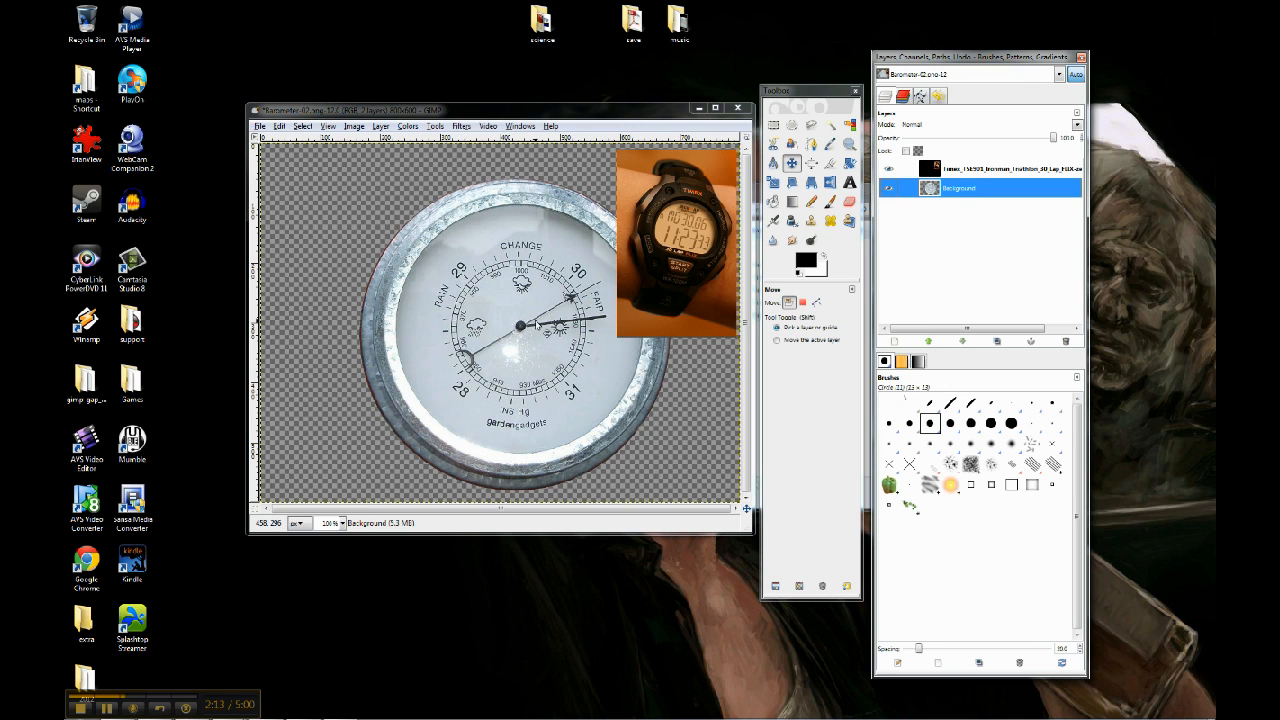
mouse_move(528, 334)
left_mouse_down()
mouse_move(548, 306)
mouse_move(522, 334)
mouse_move(525, 317)
left_mouse_up()
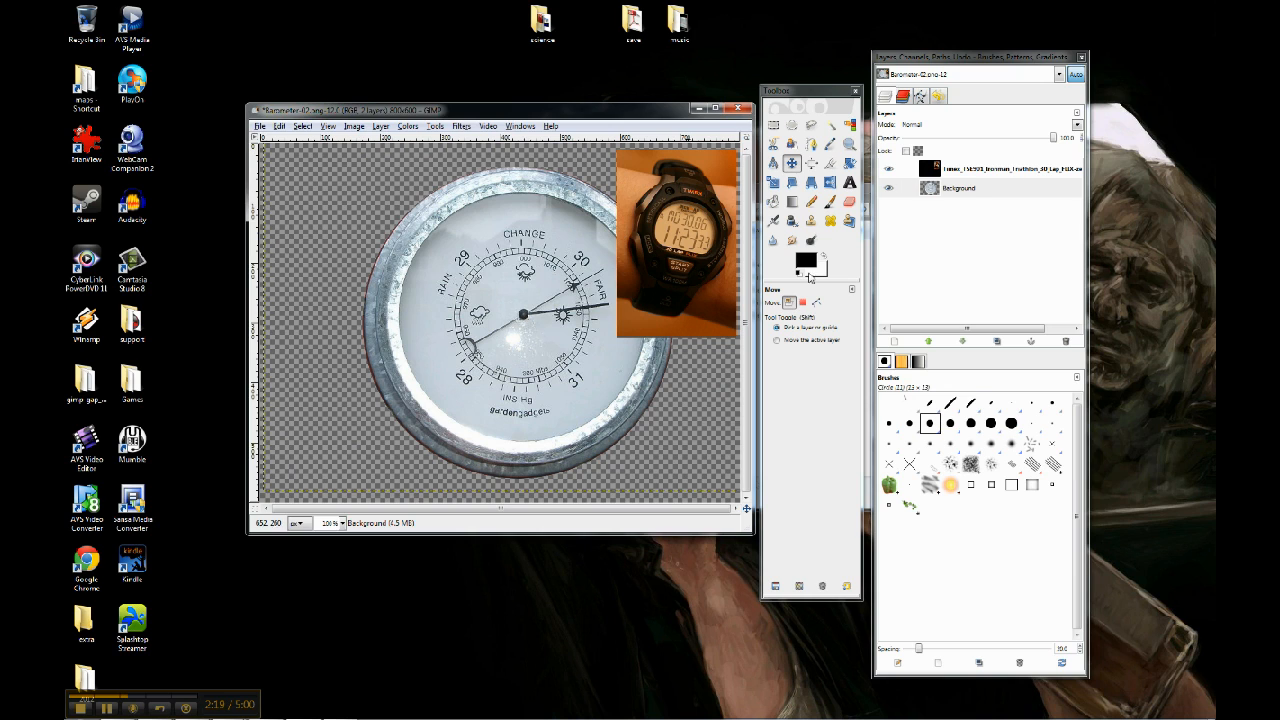
Try deleting an elliptical area from the barometer face on the Background layer, and undo the deletion
left_click(972, 190)
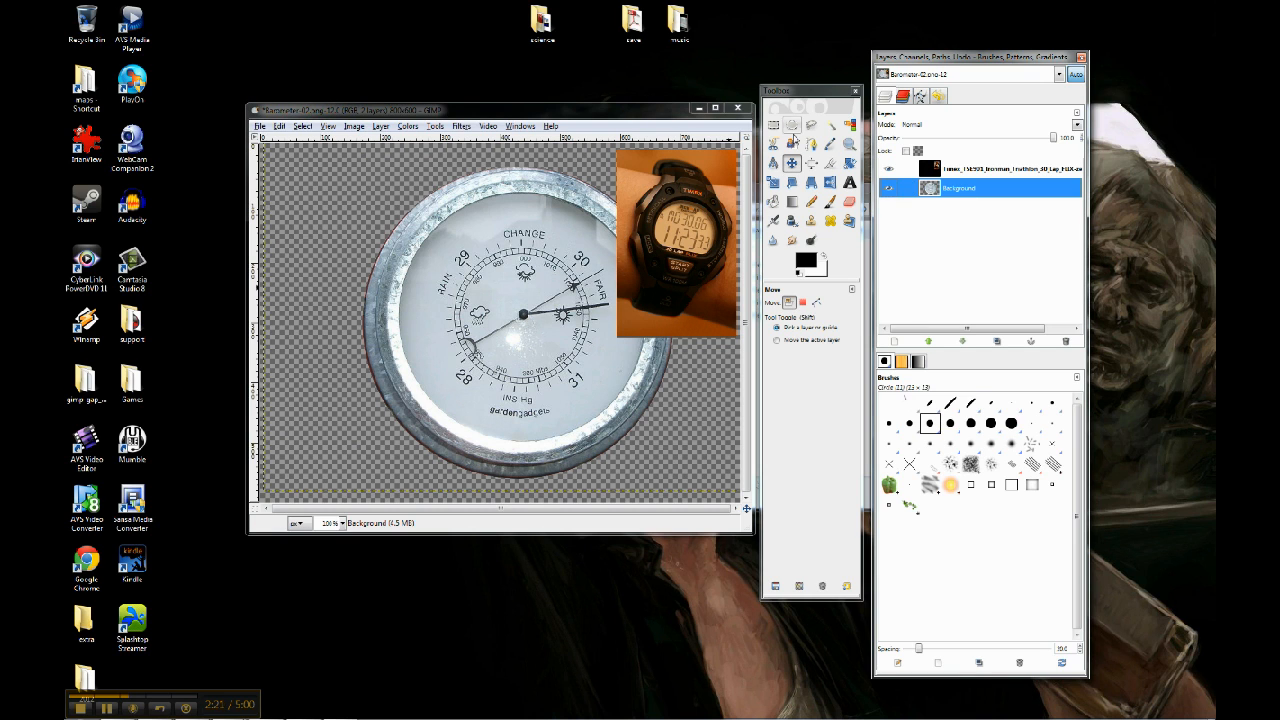
left_click(792, 124)
left_click_drag(414, 224, 617, 414)
key("Return")
key("Delete")
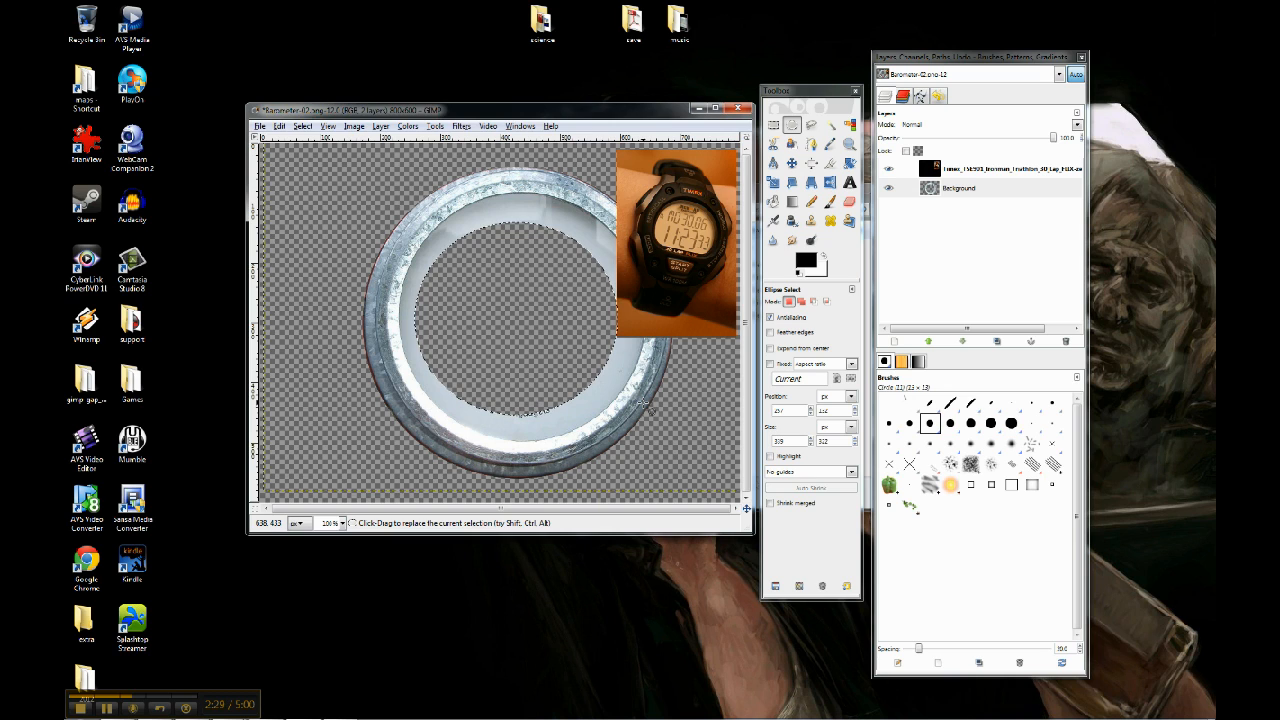
key("ctrl+z")
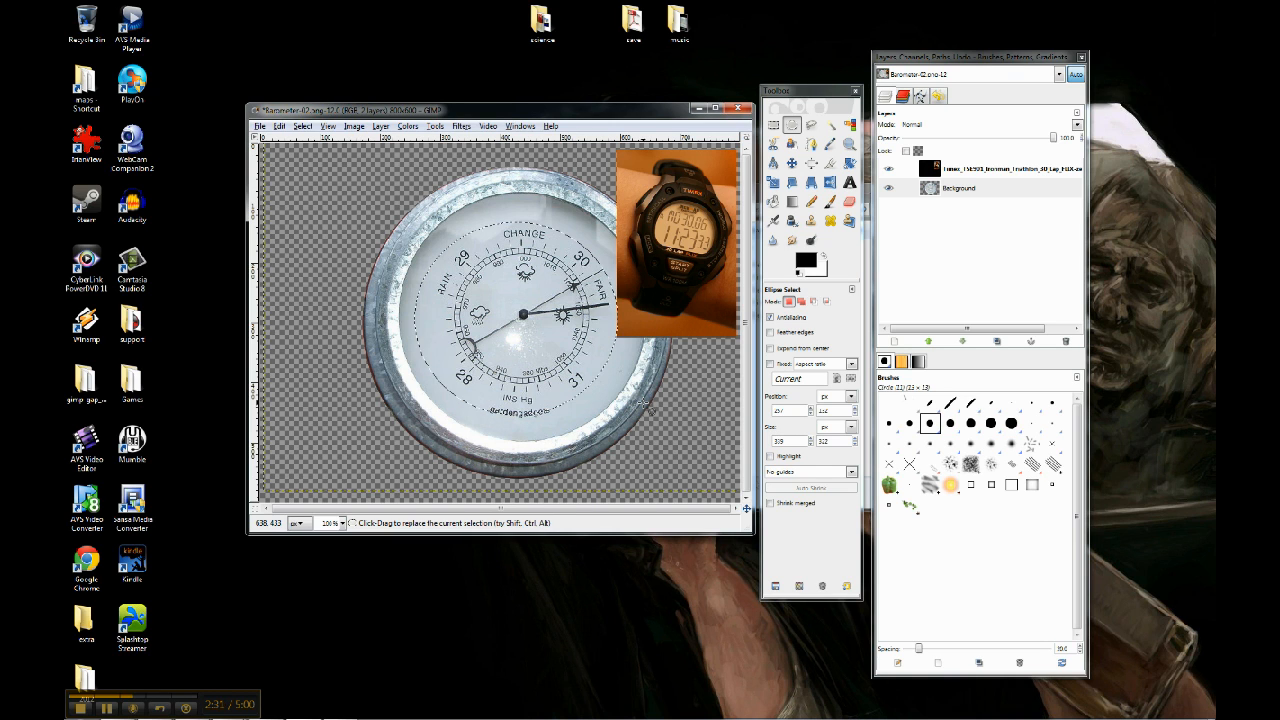
Make the watch layer active and move it inward over the barometer's upper-right rim
left_click(958, 189)
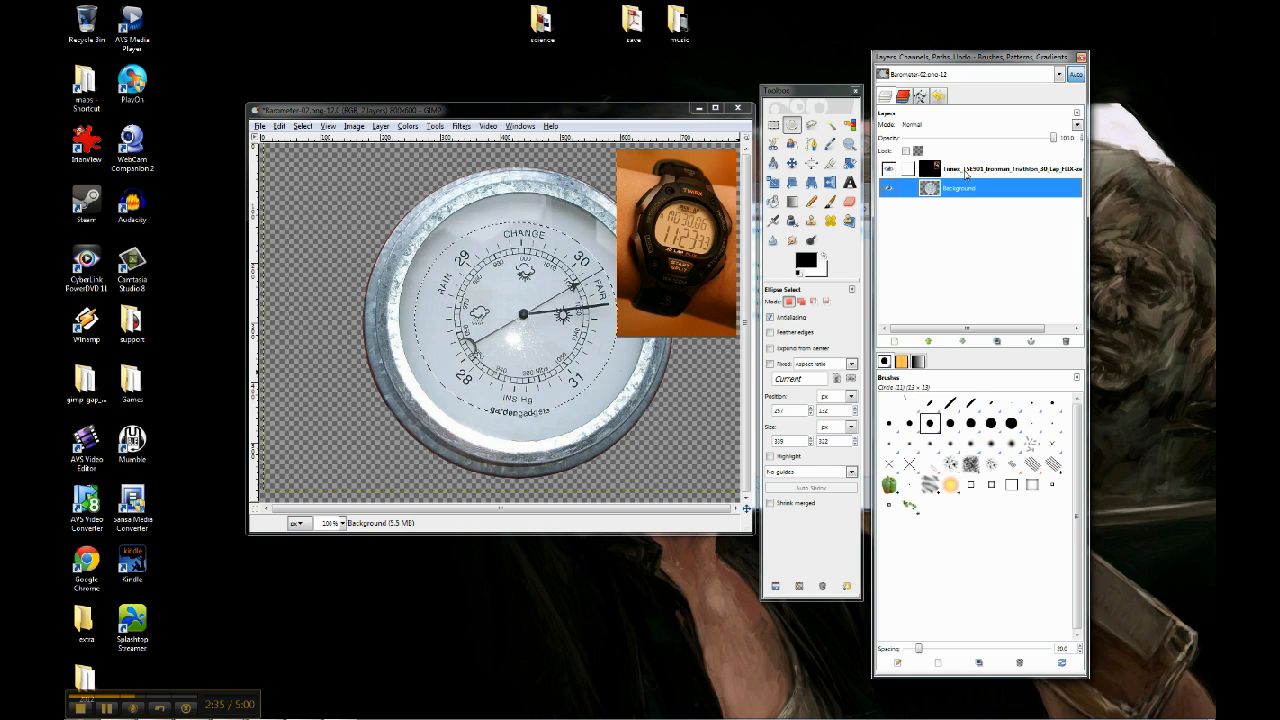
left_click(962, 172)
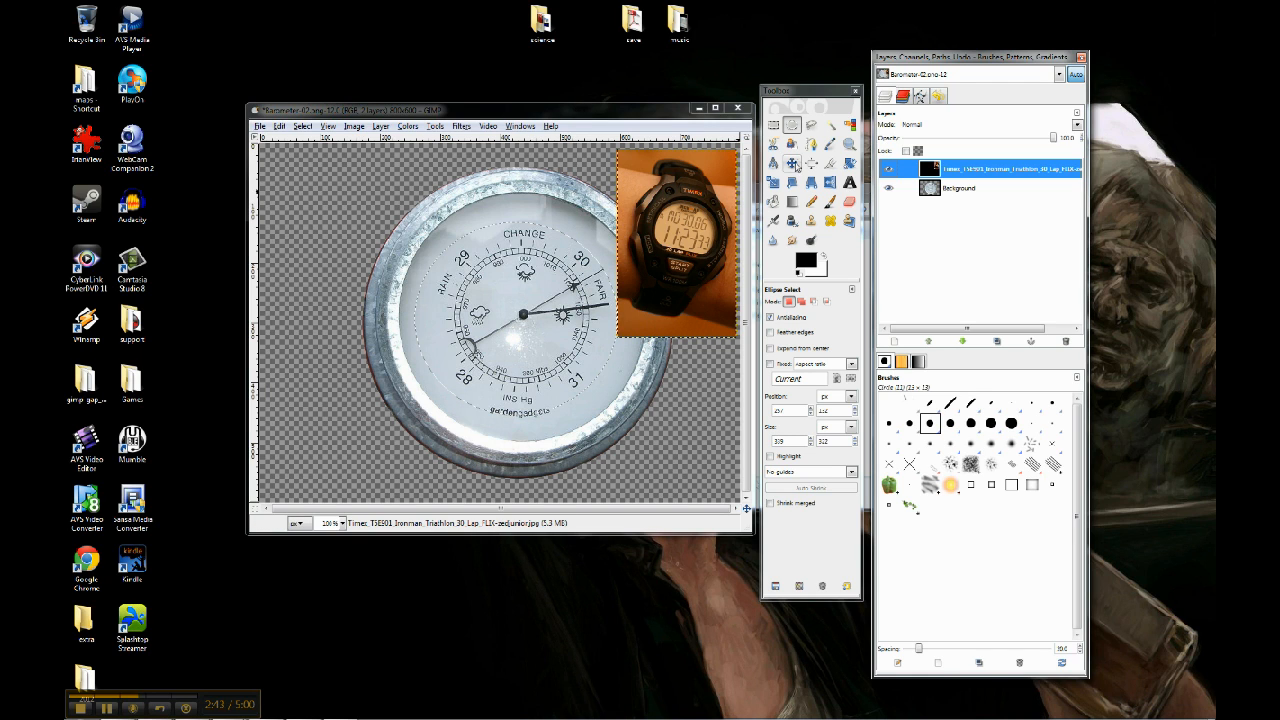
left_click(791, 162)
left_click_drag(710, 243, 650, 263)
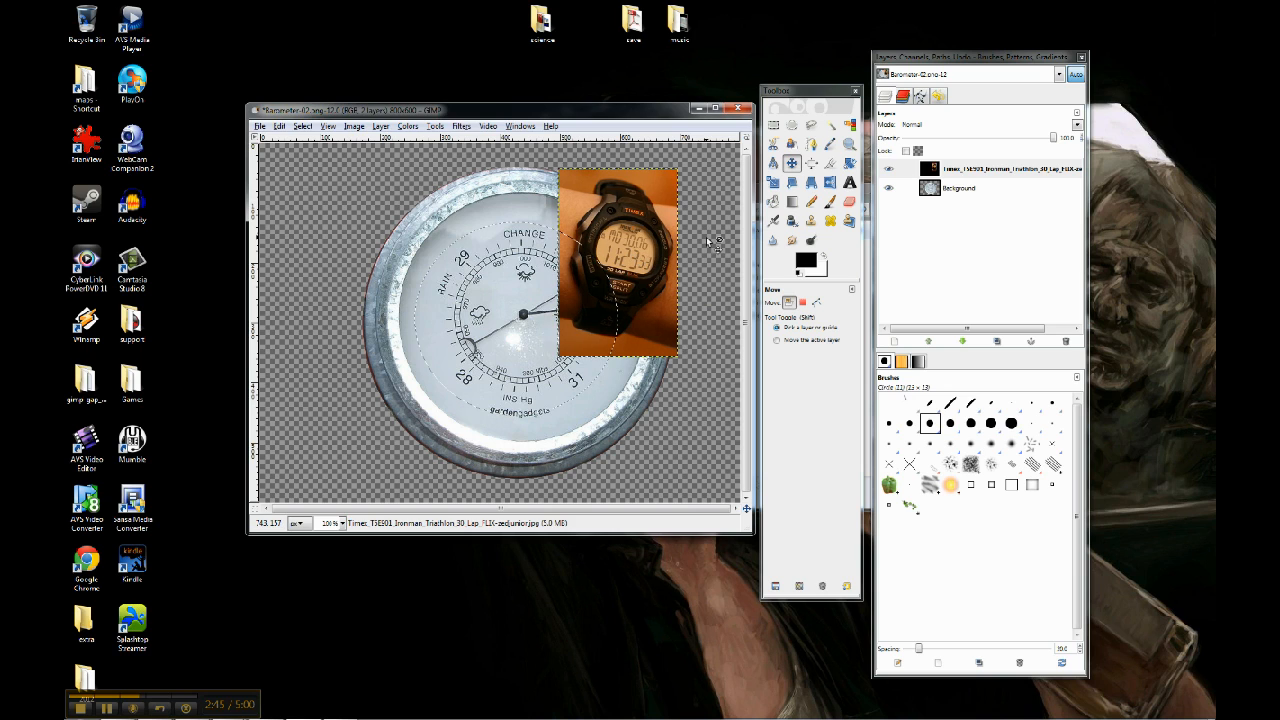
Switch between the two layers, and toggle the watch layer's visibility off and back on
left_click(985, 172)
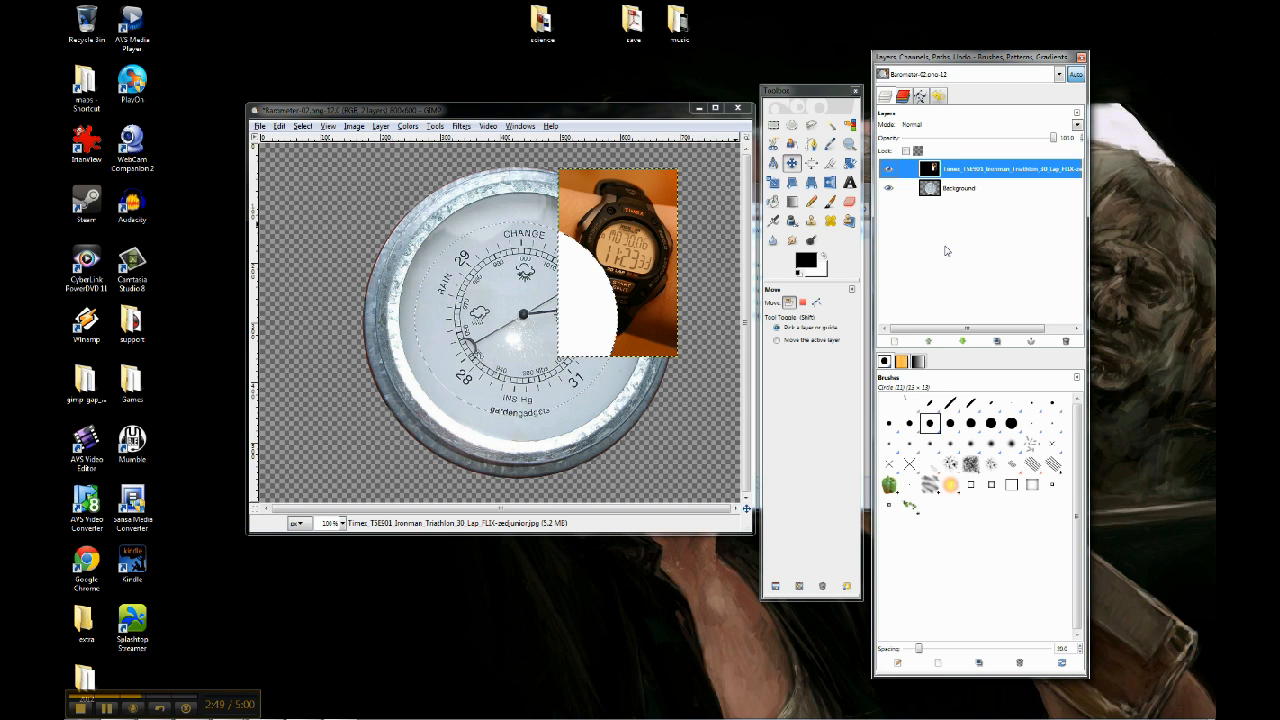
left_click(959, 190)
left_click(965, 174)
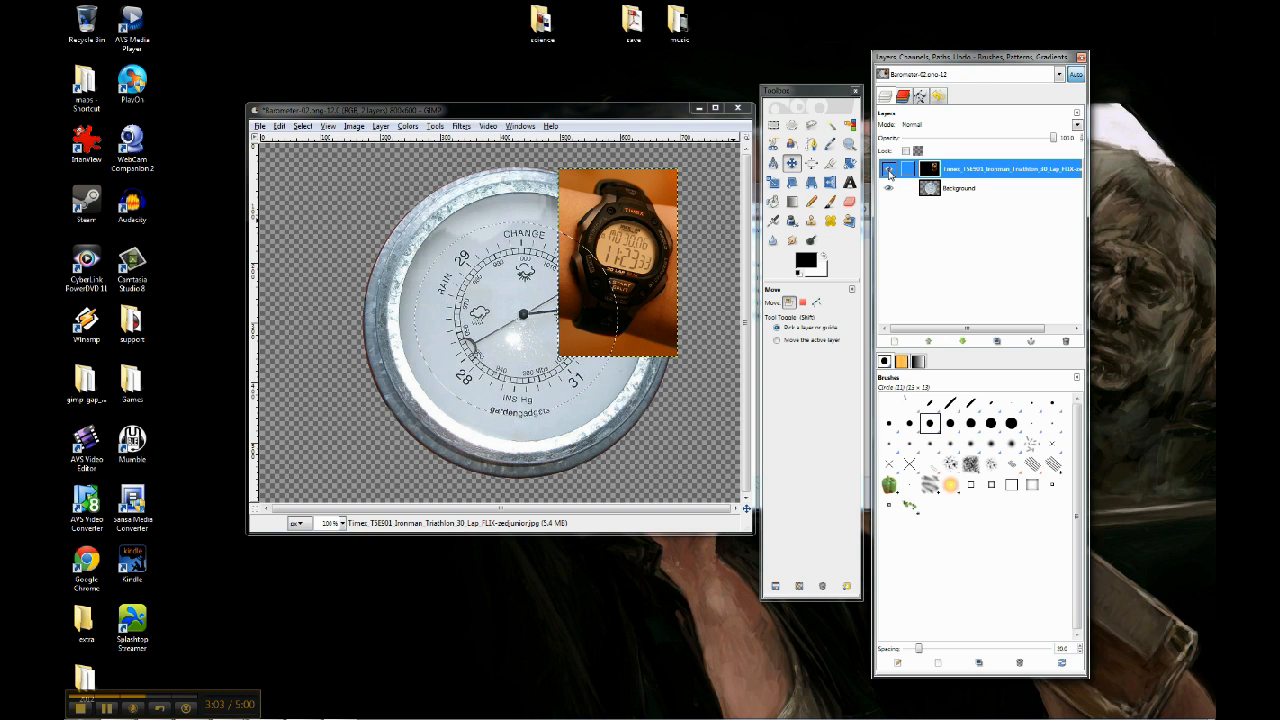
left_click(889, 170)
left_click(889, 172)
left_click(889, 172)
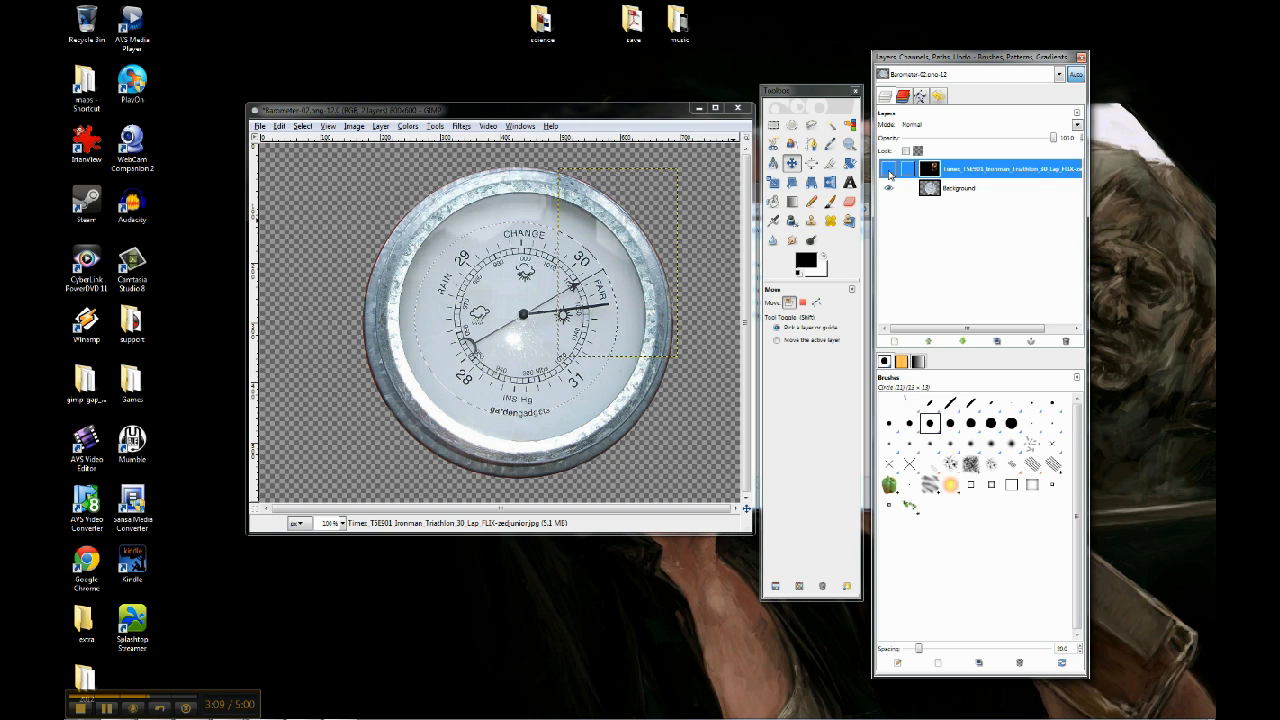
left_click(889, 172)
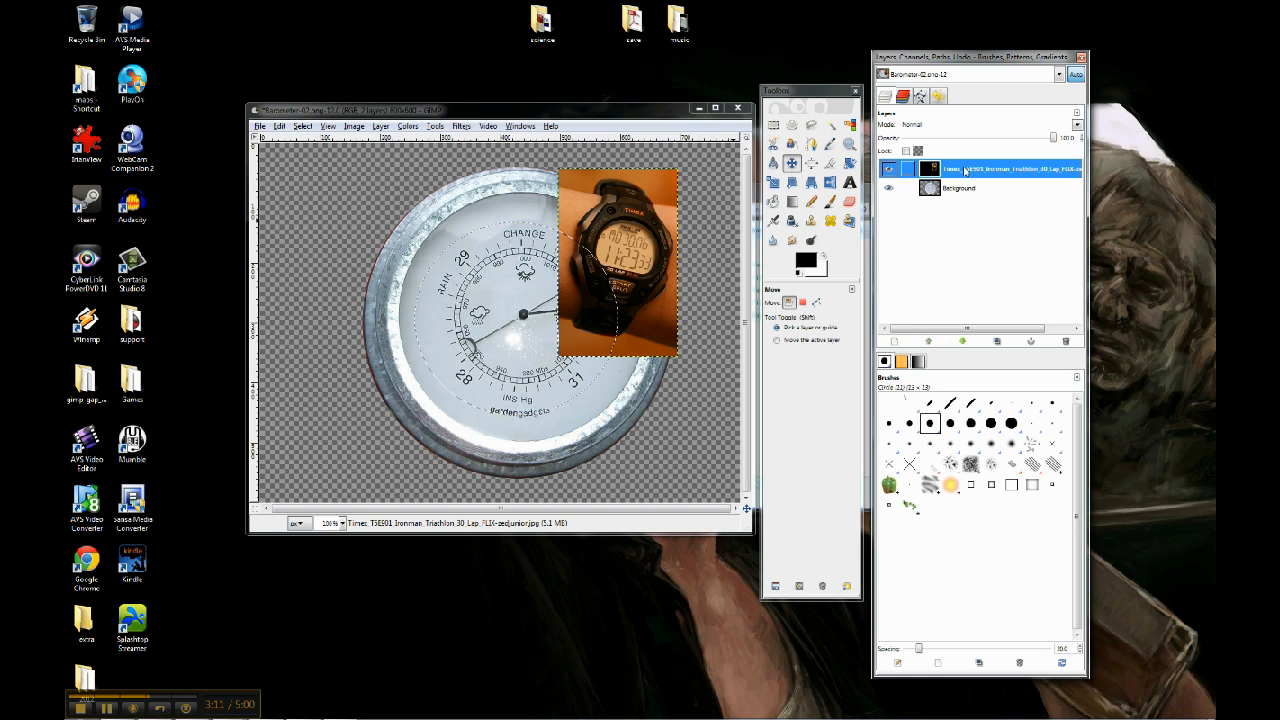
Move the watch layer back to the canvas's upper-right corner, trying a reduced opacity and restoring it to 100
left_click(640, 276)
left_click_drag(640, 276, 699, 257)
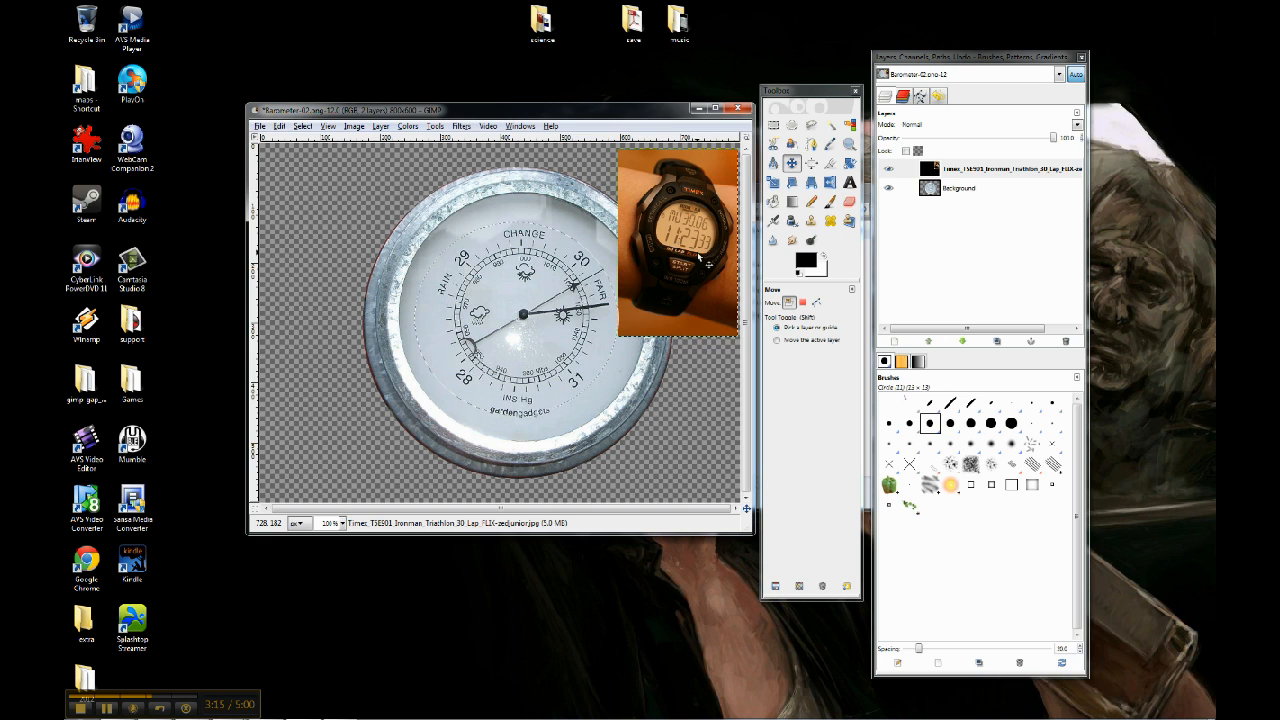
left_click_drag(1055, 141, 983, 144)
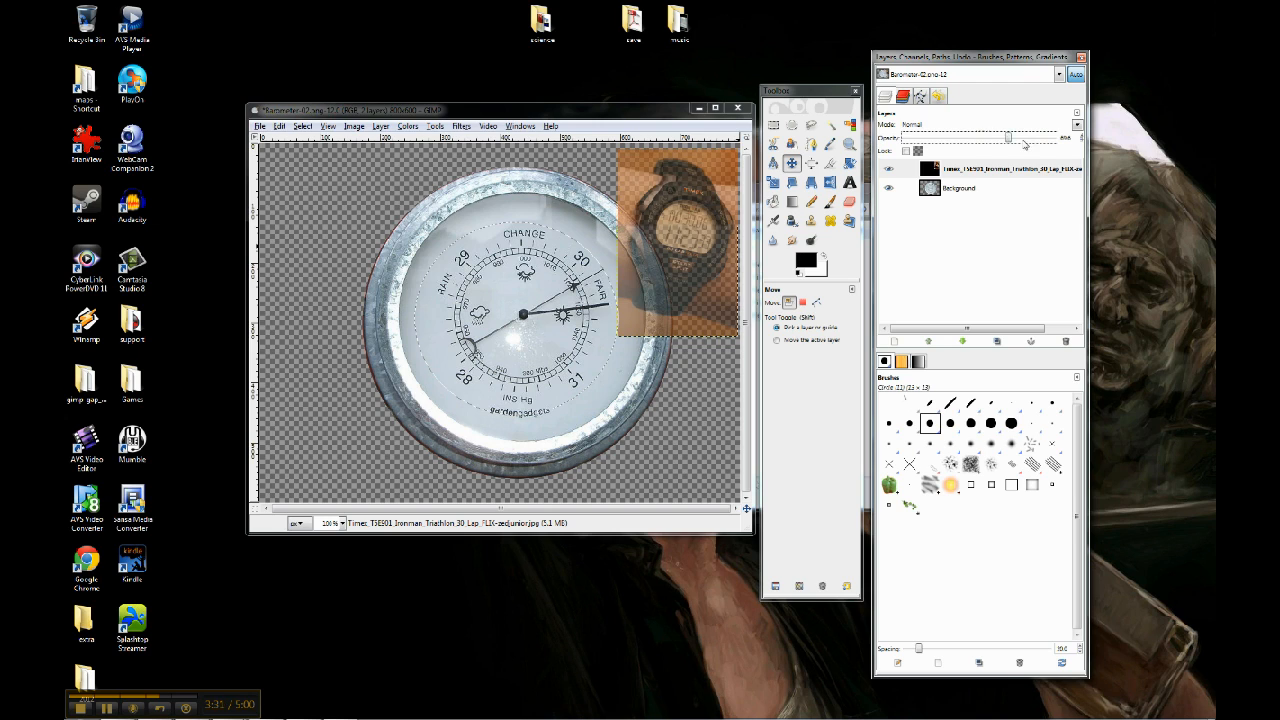
left_click_drag(981, 140, 1052, 140)
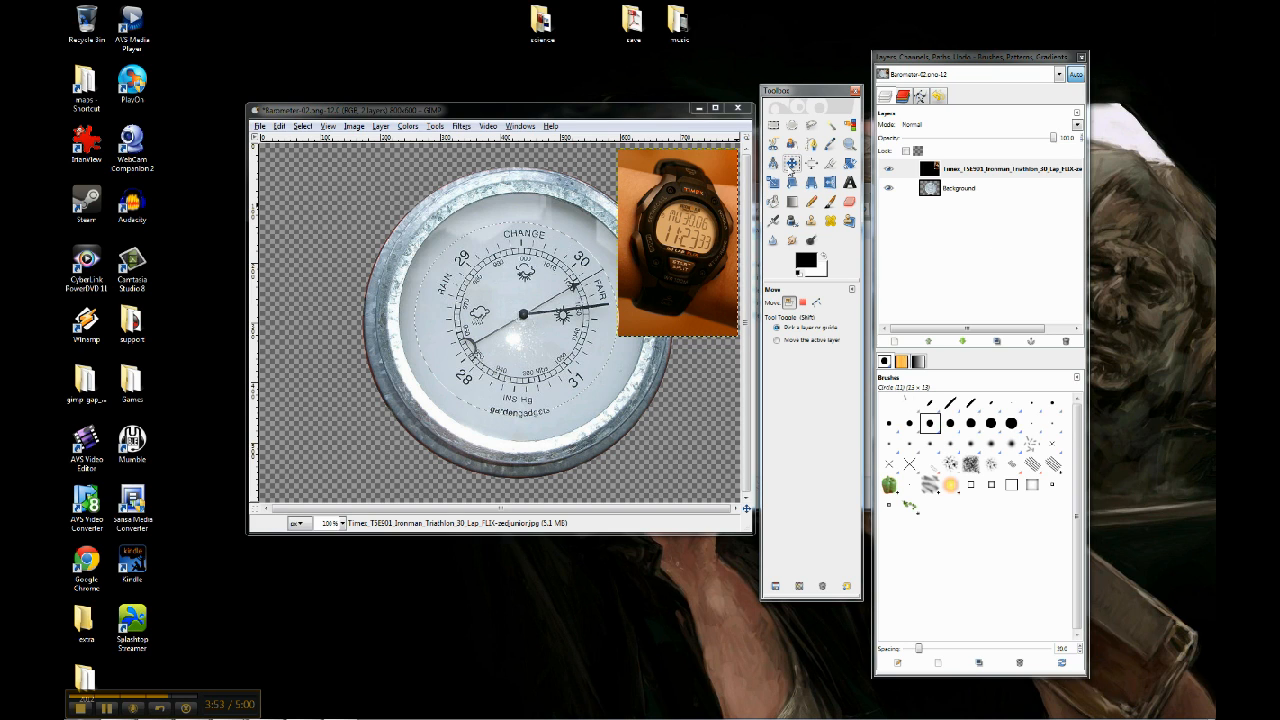
mouse_move(688, 241)
left_mouse_down()
mouse_move(580, 298)
mouse_move(685, 235)
mouse_move(691, 248)
left_mouse_up()
Make the Background layer active and clear the elliptical selection
left_click(955, 191)
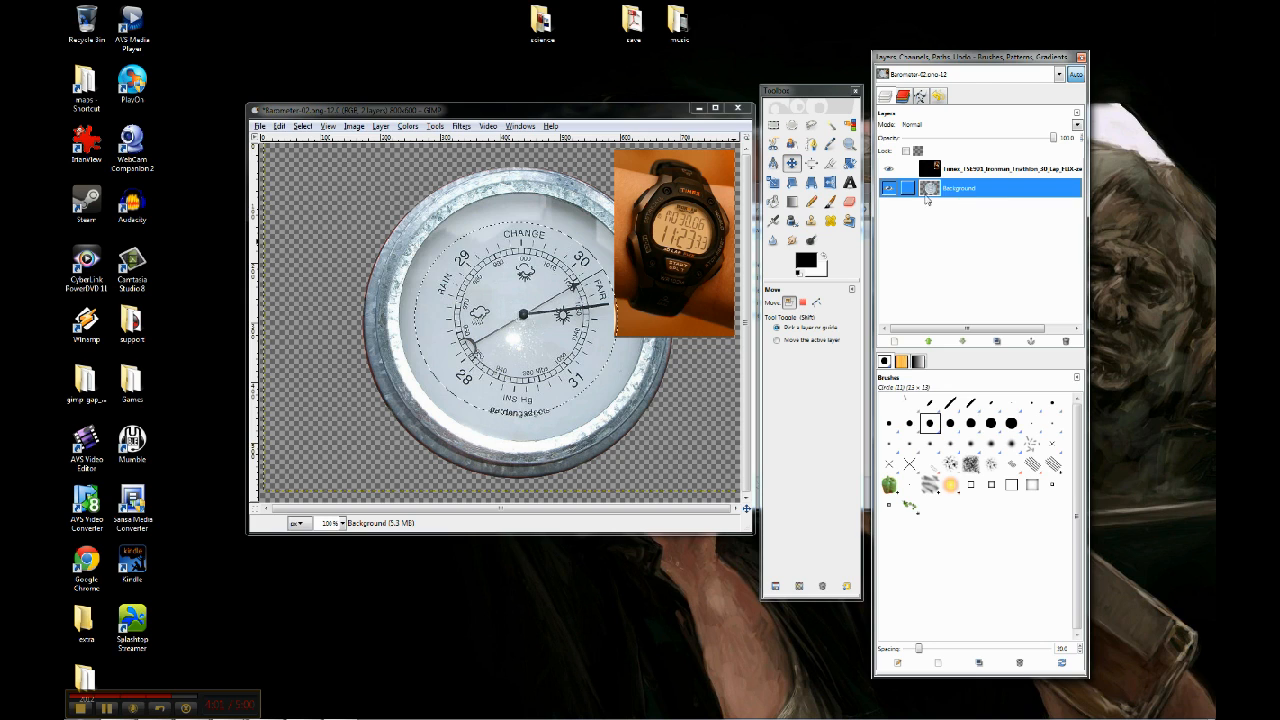
left_click(302, 126)
left_click(314, 156)
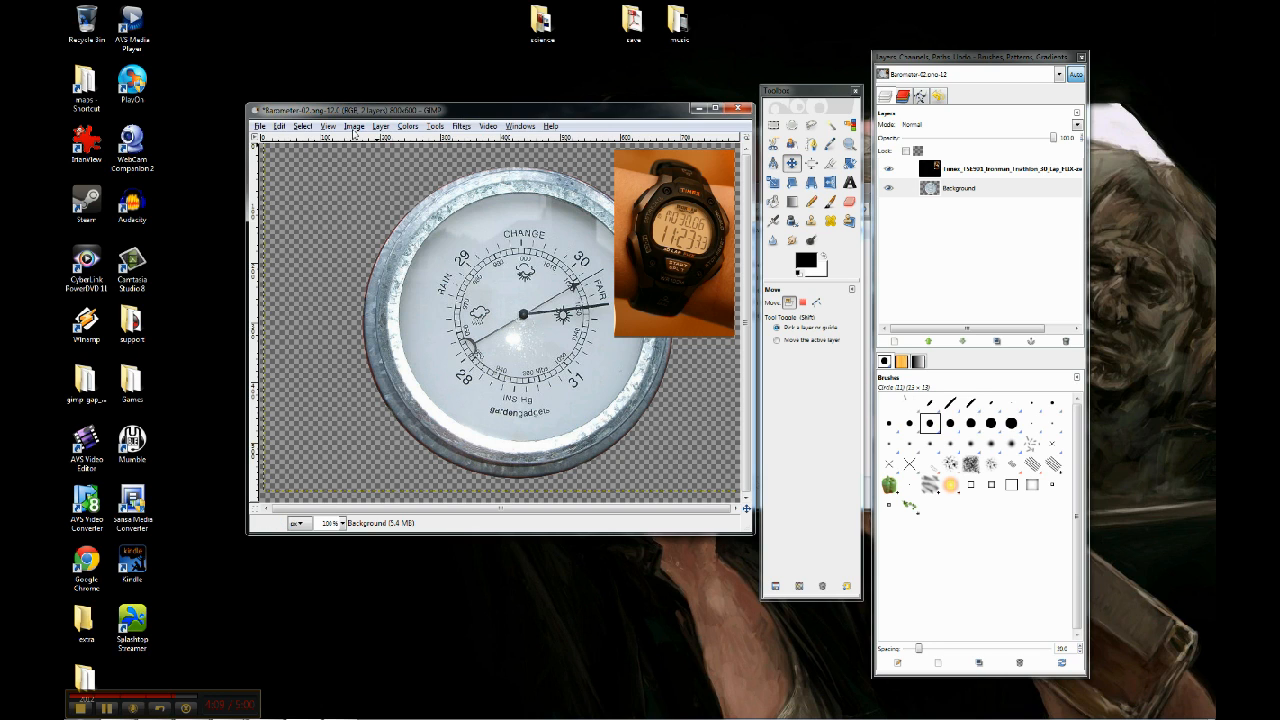
Scale the Background barometer layer to 20 percent
left_click(354, 127)
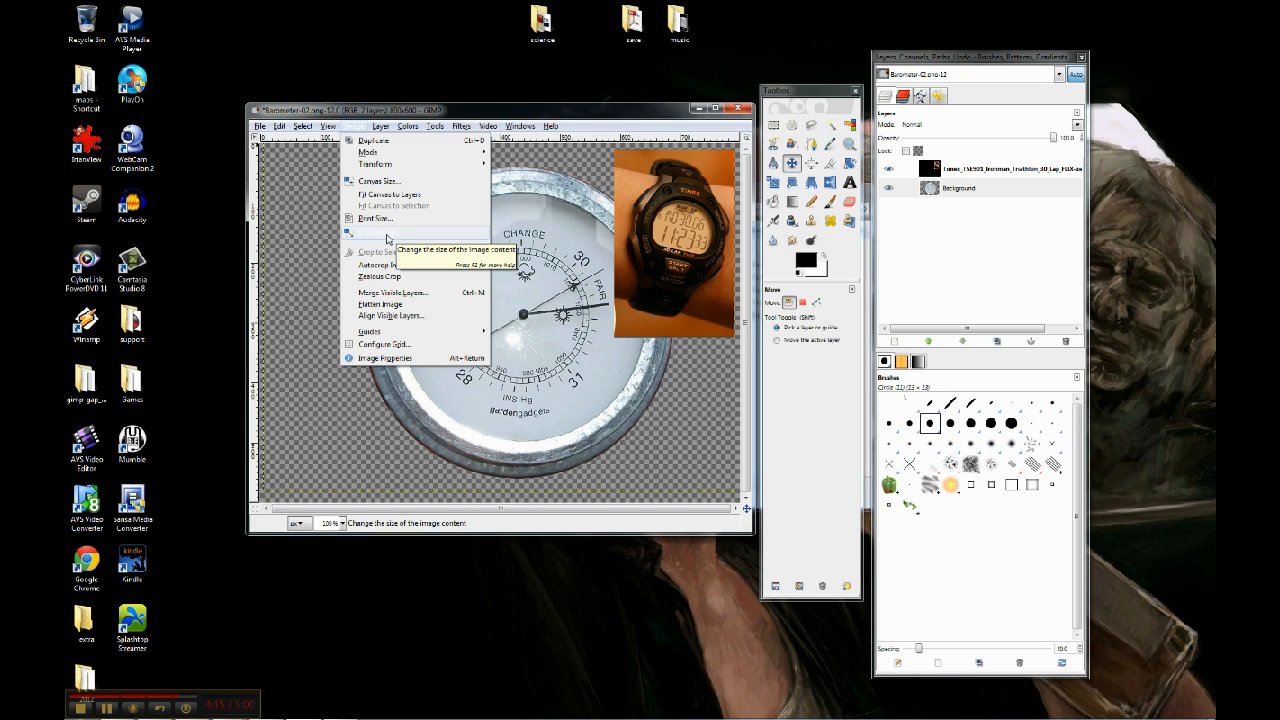
mouse_move(378, 130)
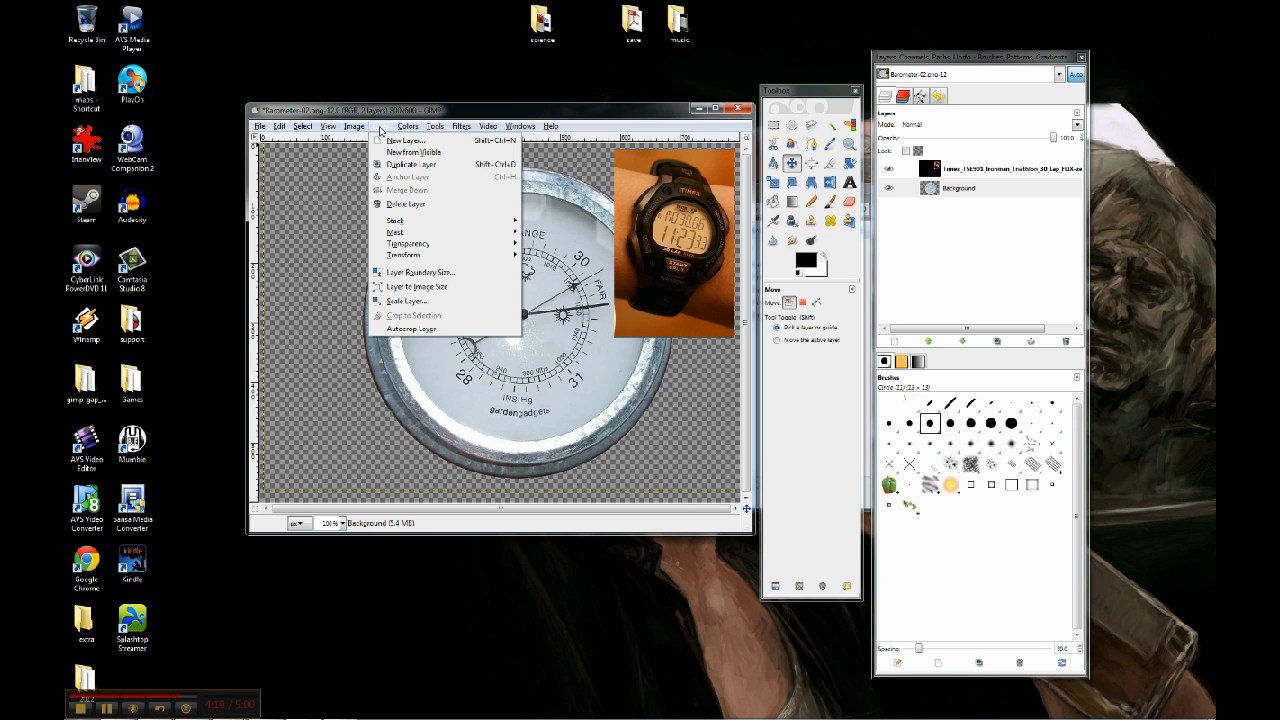
left_click(428, 301)
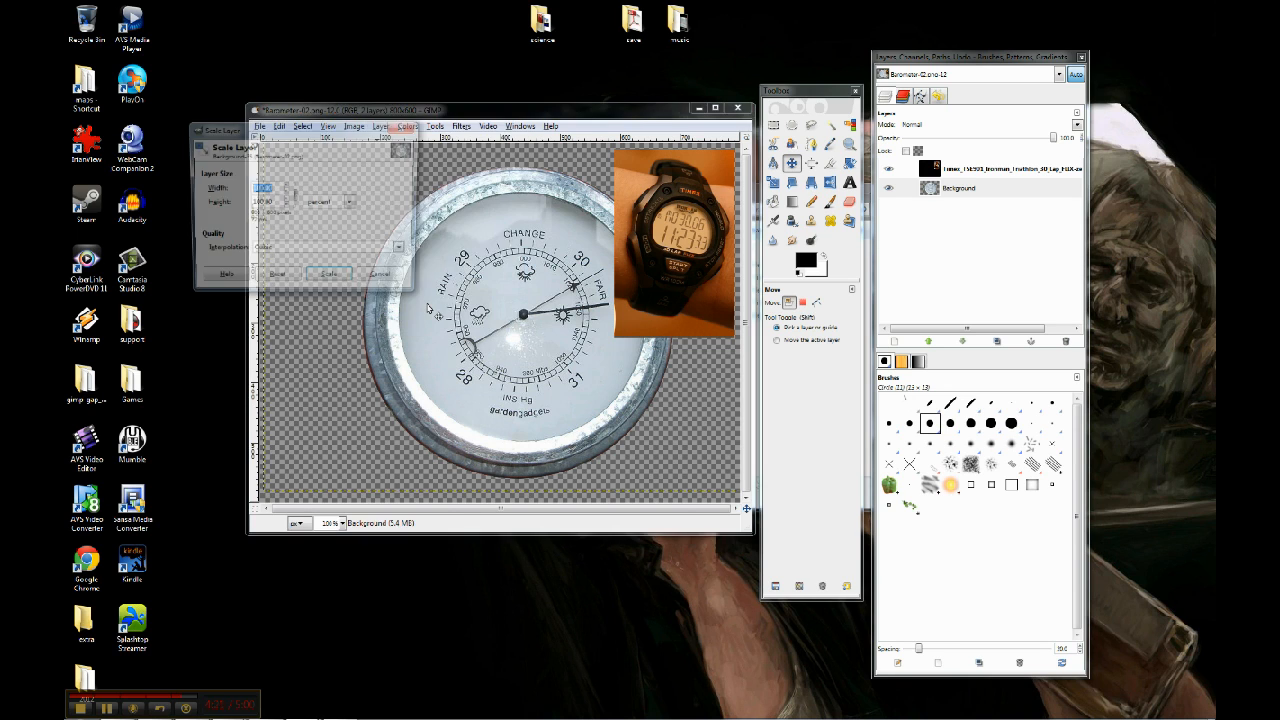
left_click(259, 189)
left_click_drag(259, 189, 246, 192)
type("20")
left_click(278, 203)
left_click(330, 279)
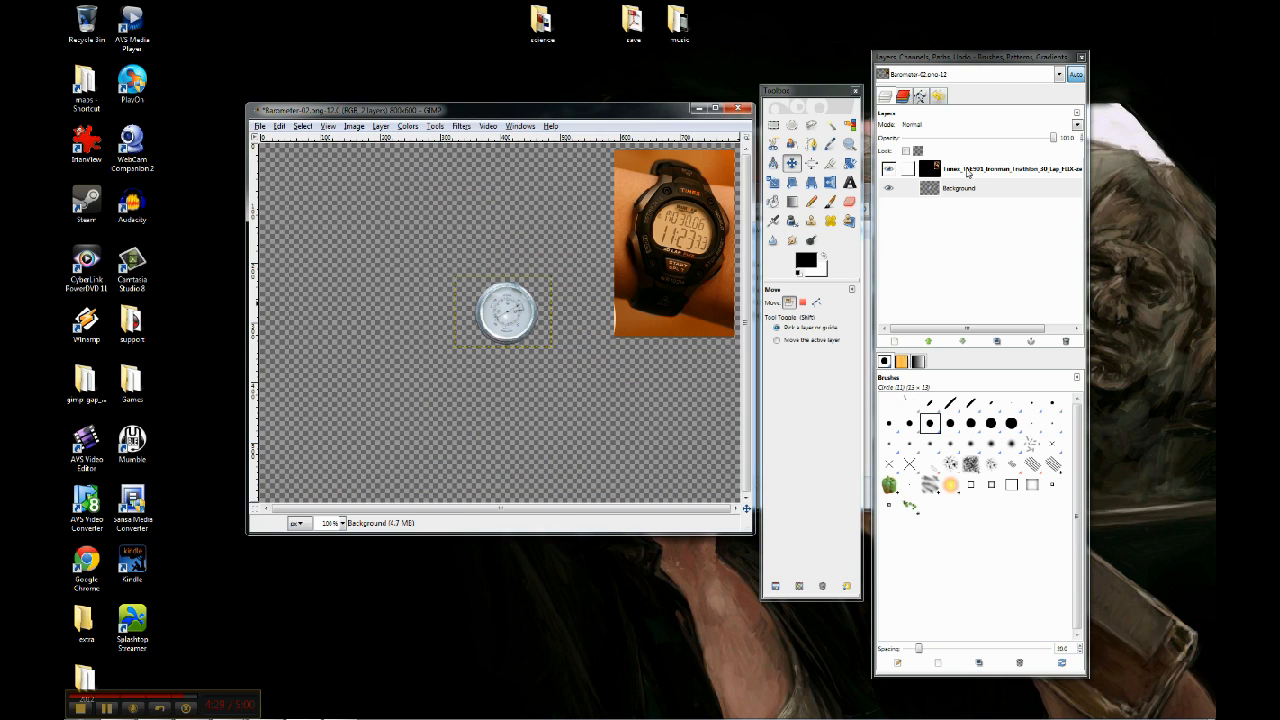
Move the watch layer to the middle of the canvas, over the small barometer
left_click(905, 168)
left_click(791, 163)
left_click_drag(679, 246, 515, 319)
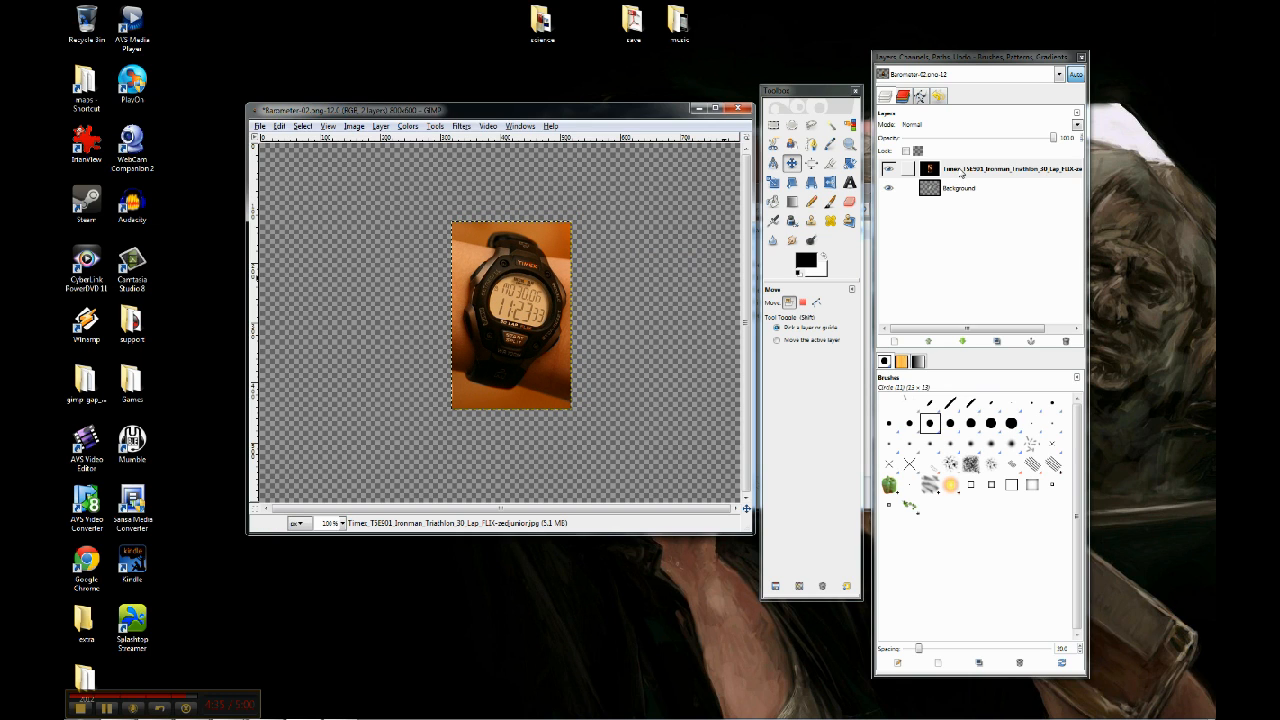
Reorder the watch layer beneath the Background barometer layer and make the Background layer active
left_click(967, 62)
left_click(962, 171)
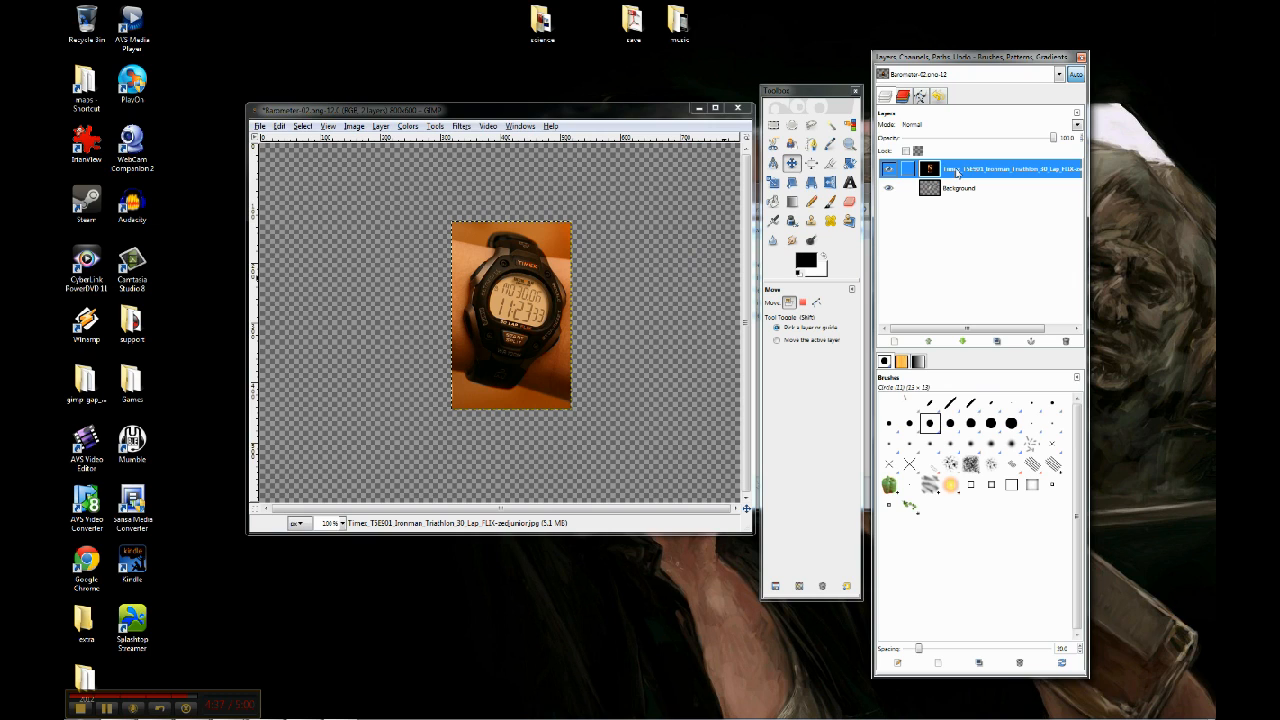
mouse_move(957, 172)
left_mouse_down()
mouse_move(963, 205)
mouse_move(960, 192)
left_mouse_up()
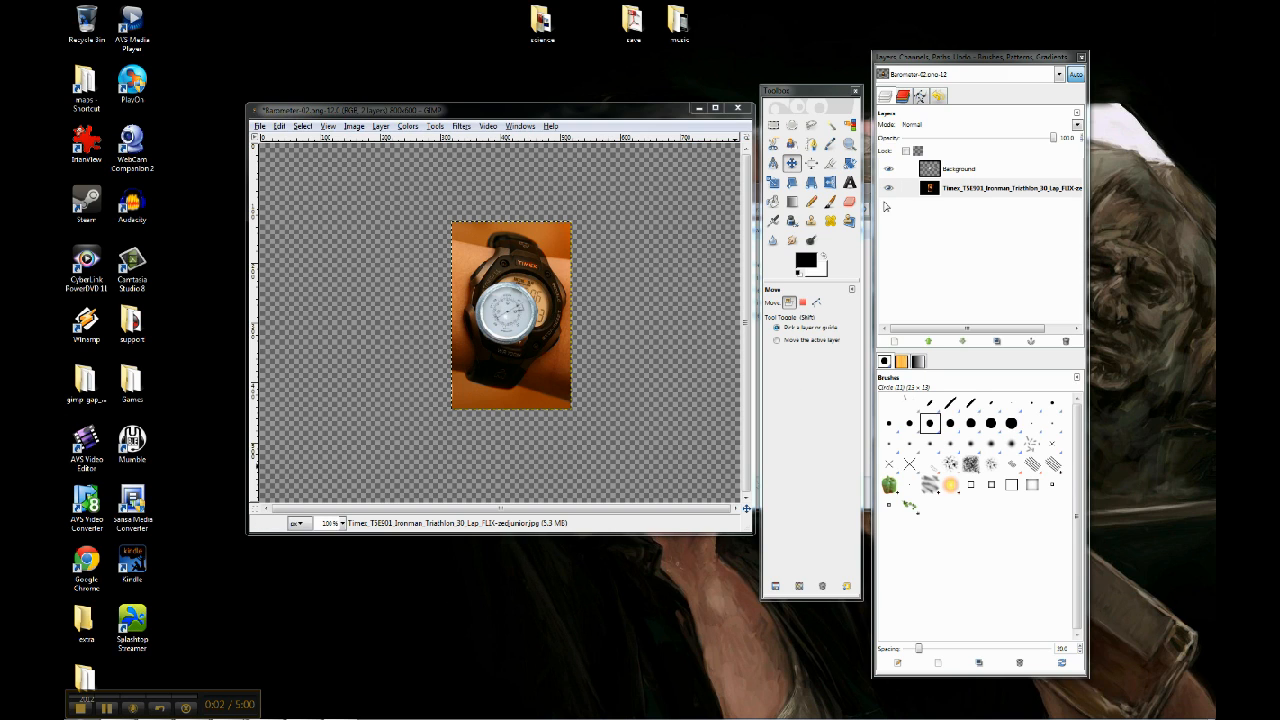
left_click(960, 173)
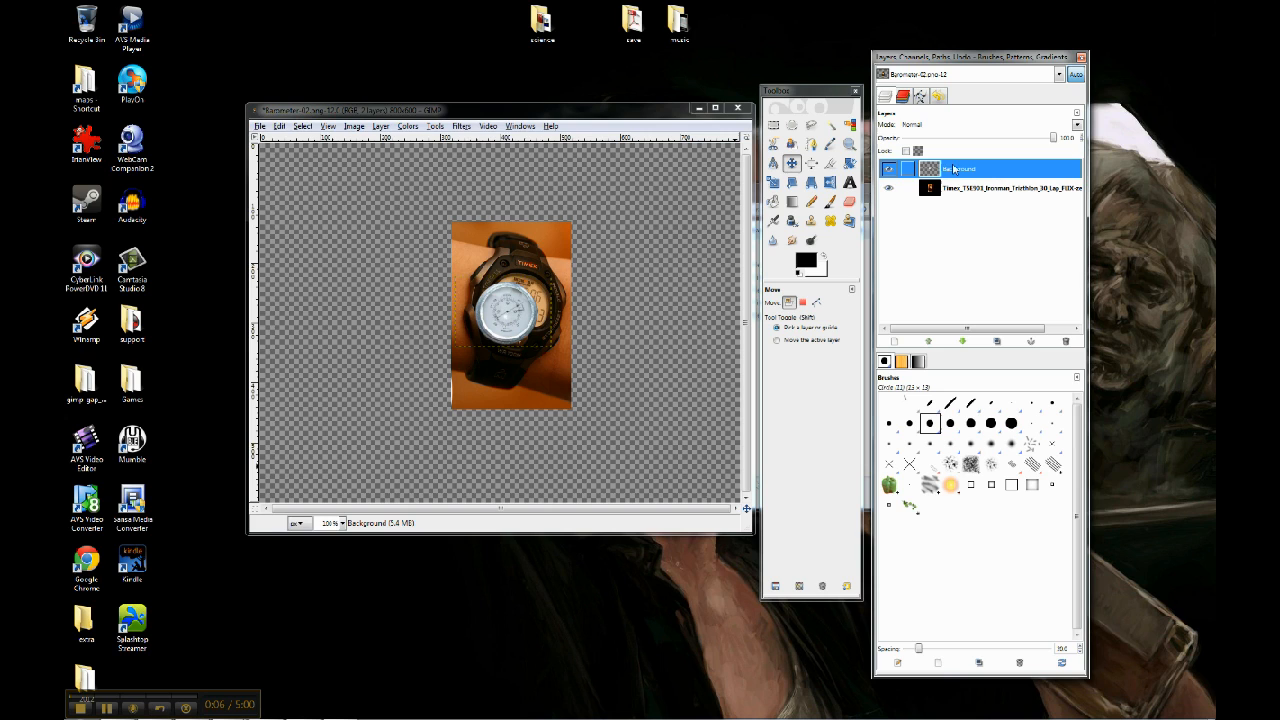
left_click_drag(957, 172, 957, 199)
left_click_drag(961, 172, 962, 208)
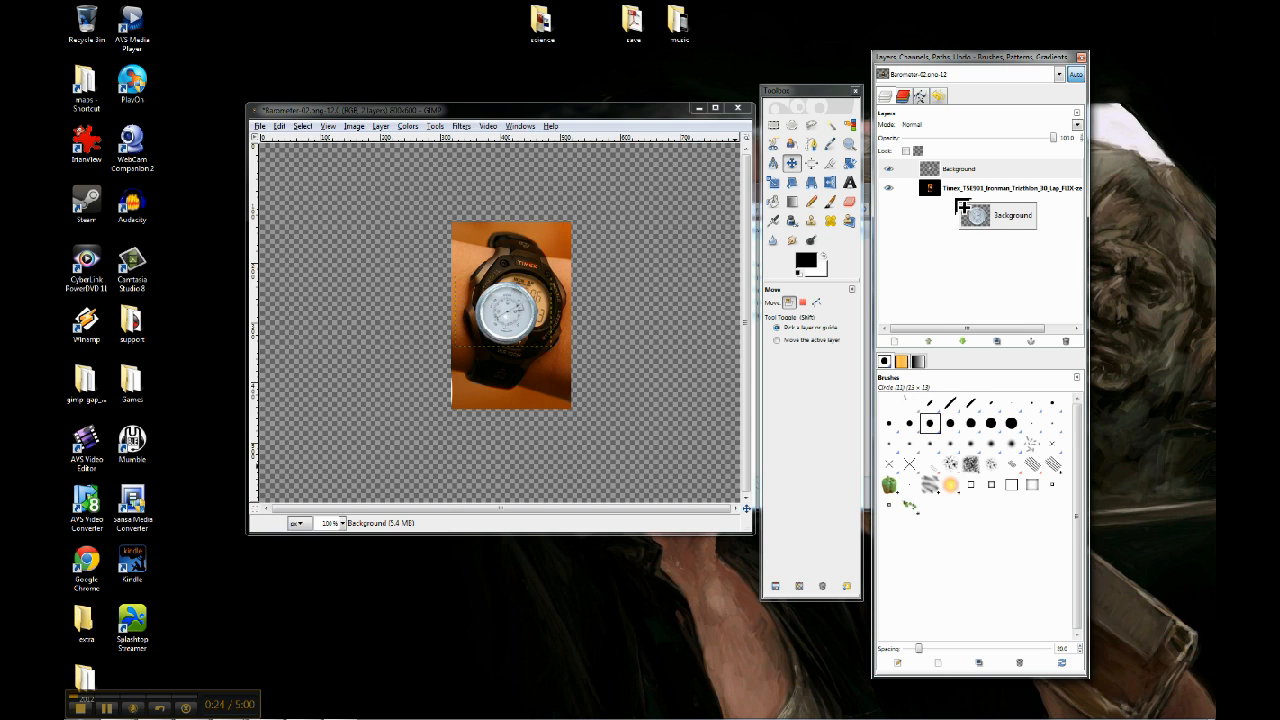
left_click_drag(962, 207, 956, 208)
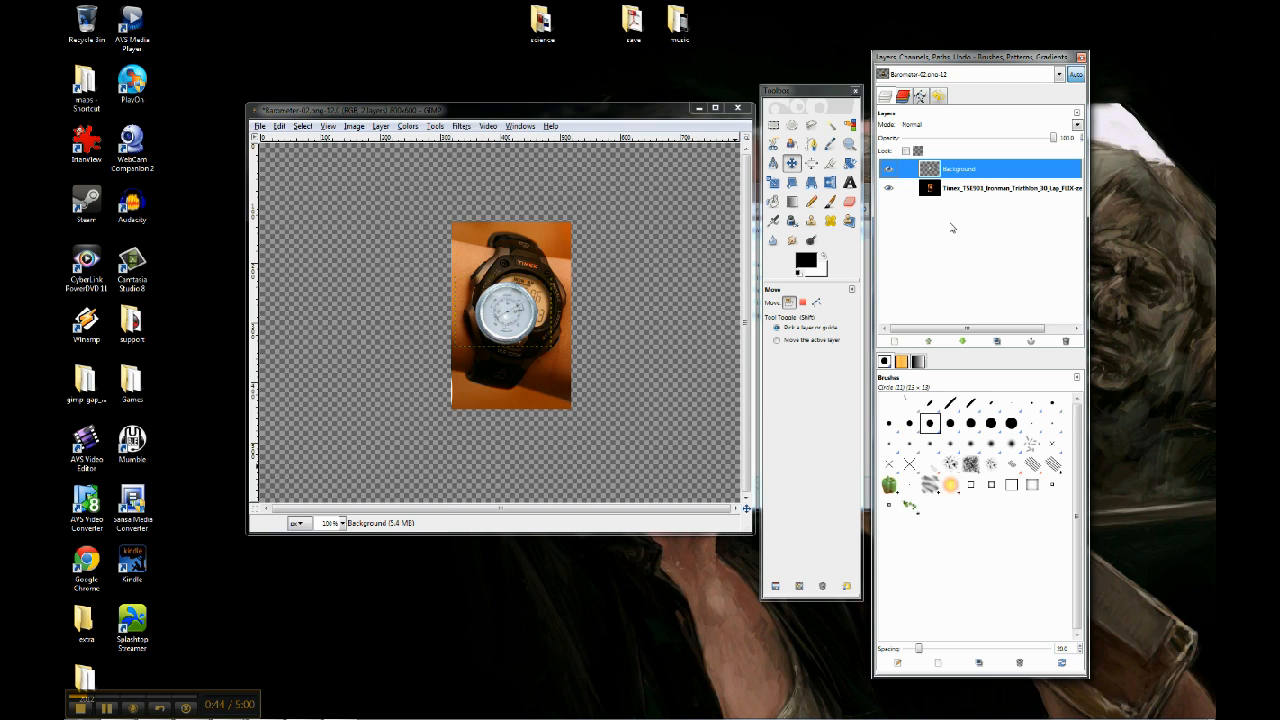
Rename the Background layer as barometer
double_click(982, 170)
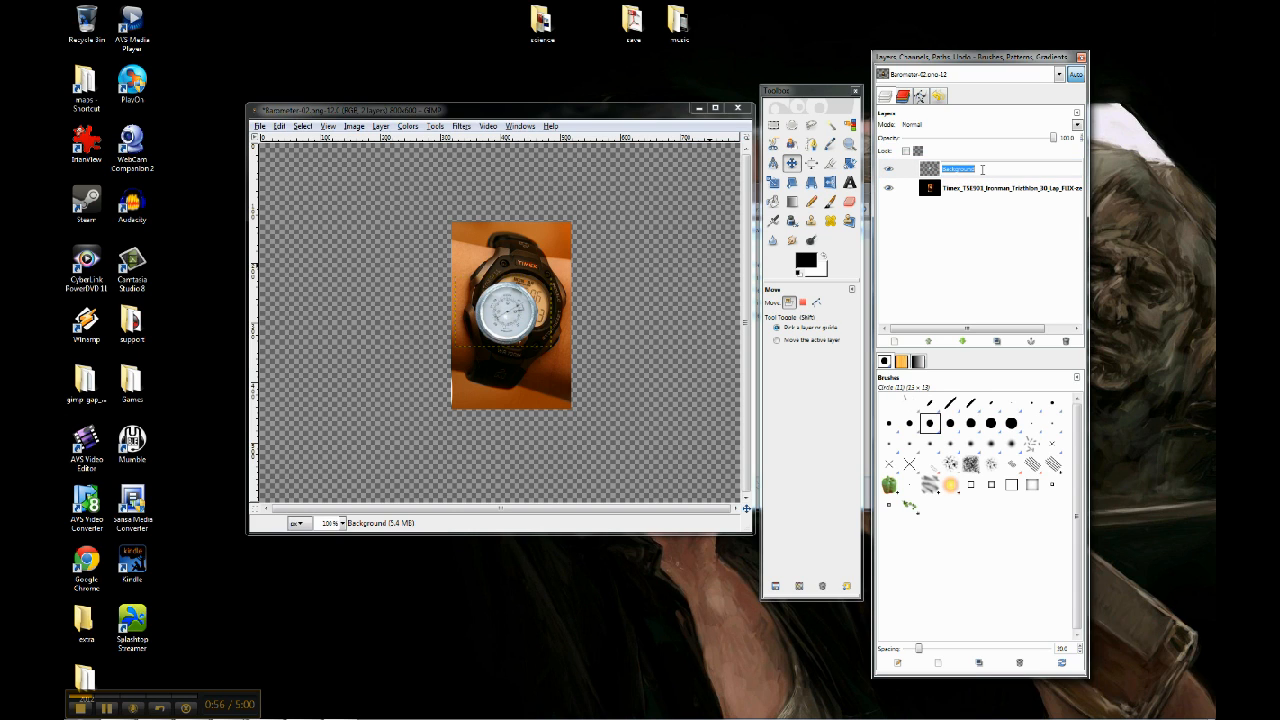
type("barometer")
key("Return")
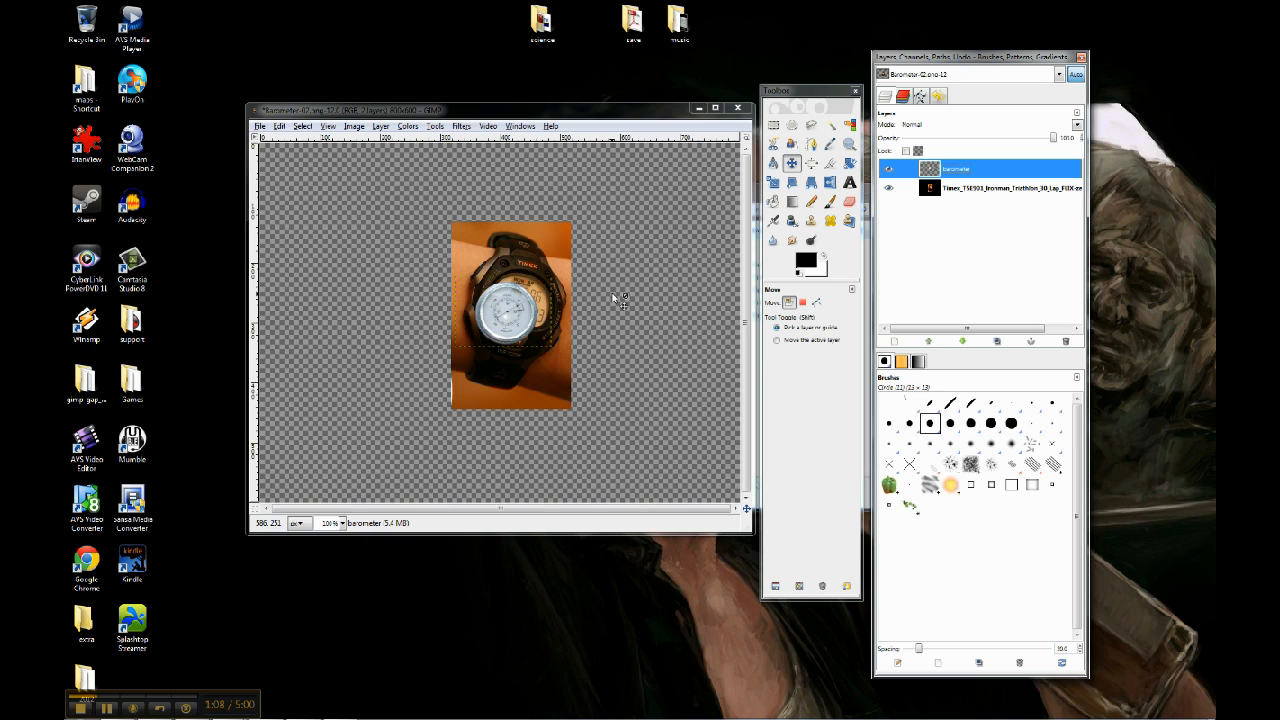
Move the barometer layer onto the centre of the watch face and fine-tune its position at 400% zoom
left_click(793, 165)
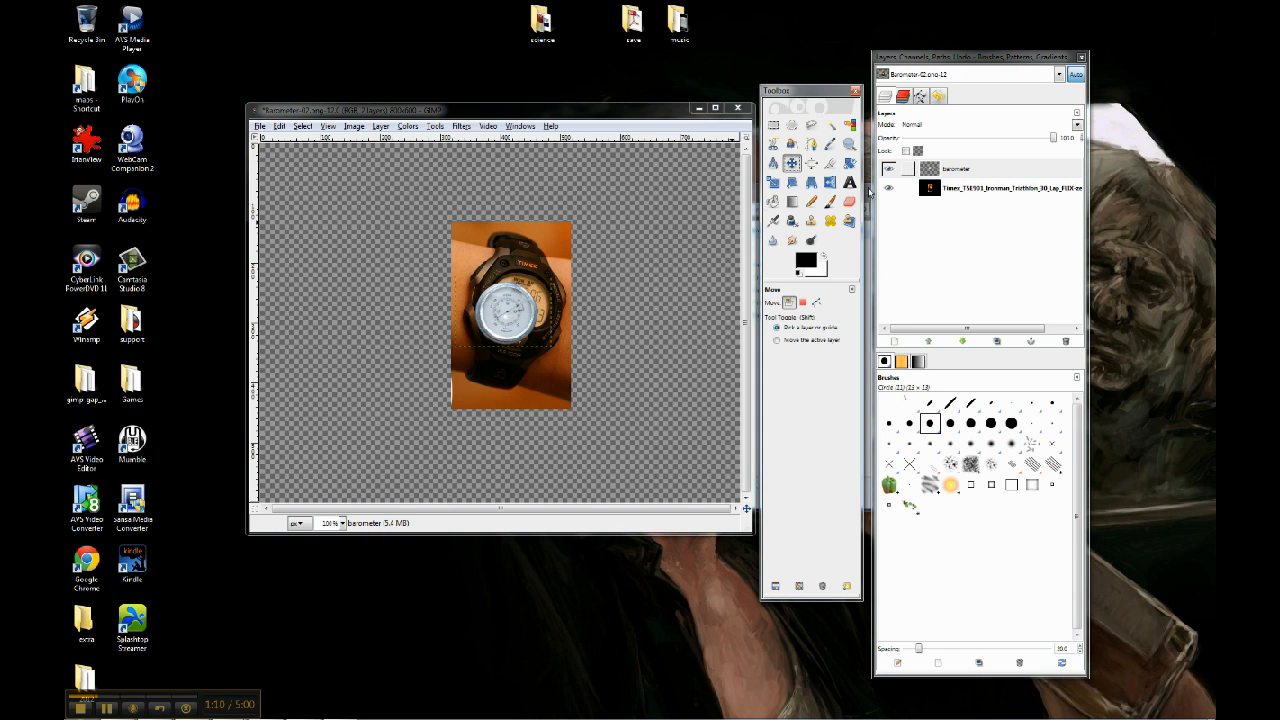
left_click_drag(501, 327, 520, 310)
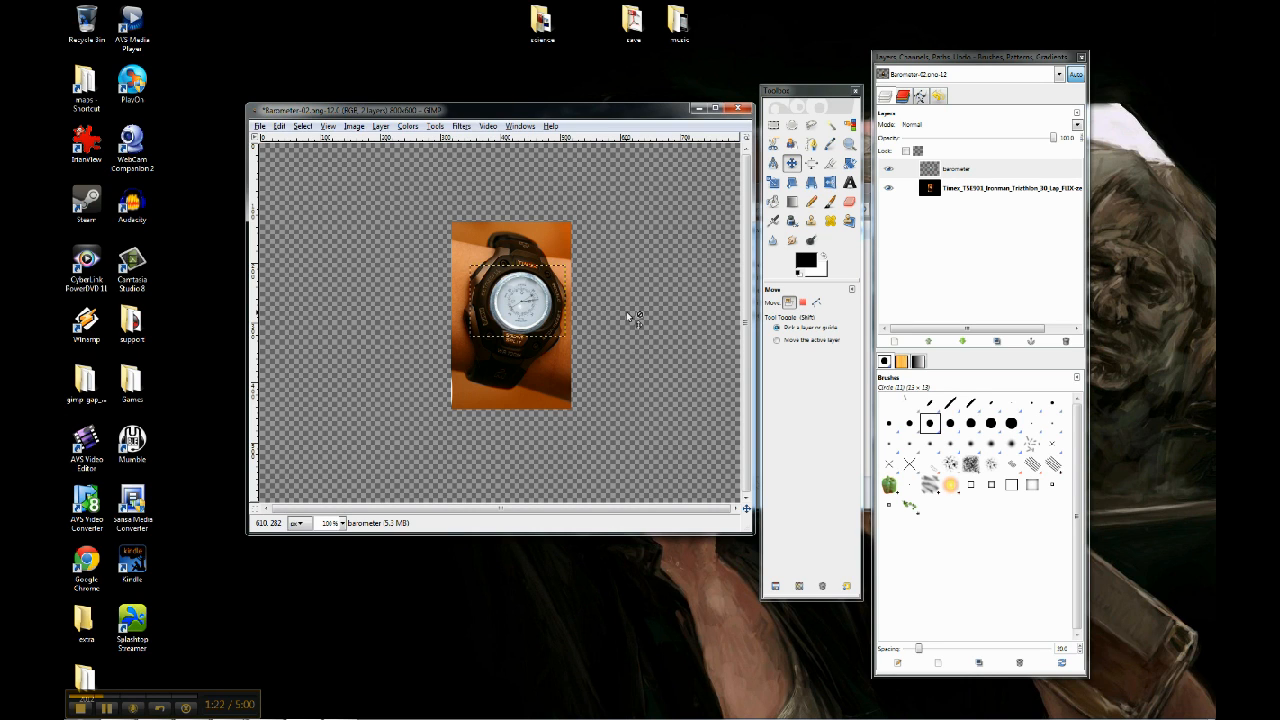
left_click(342, 523)
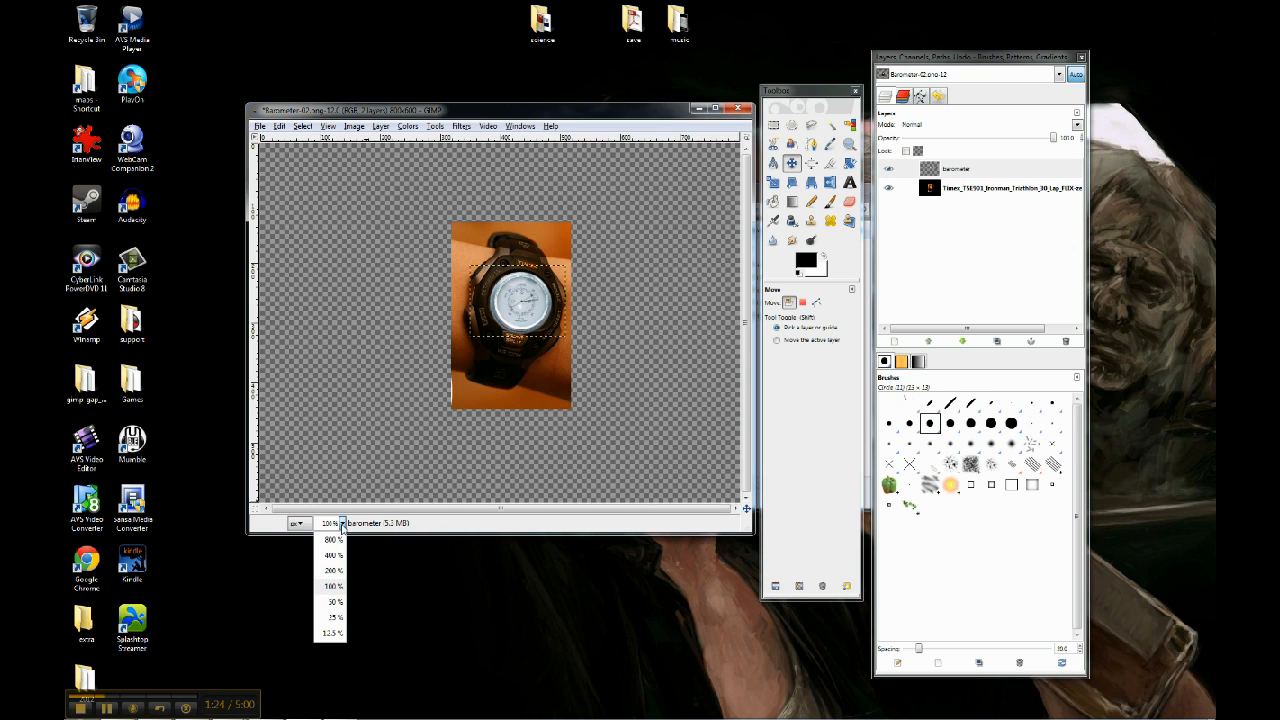
left_click(334, 555)
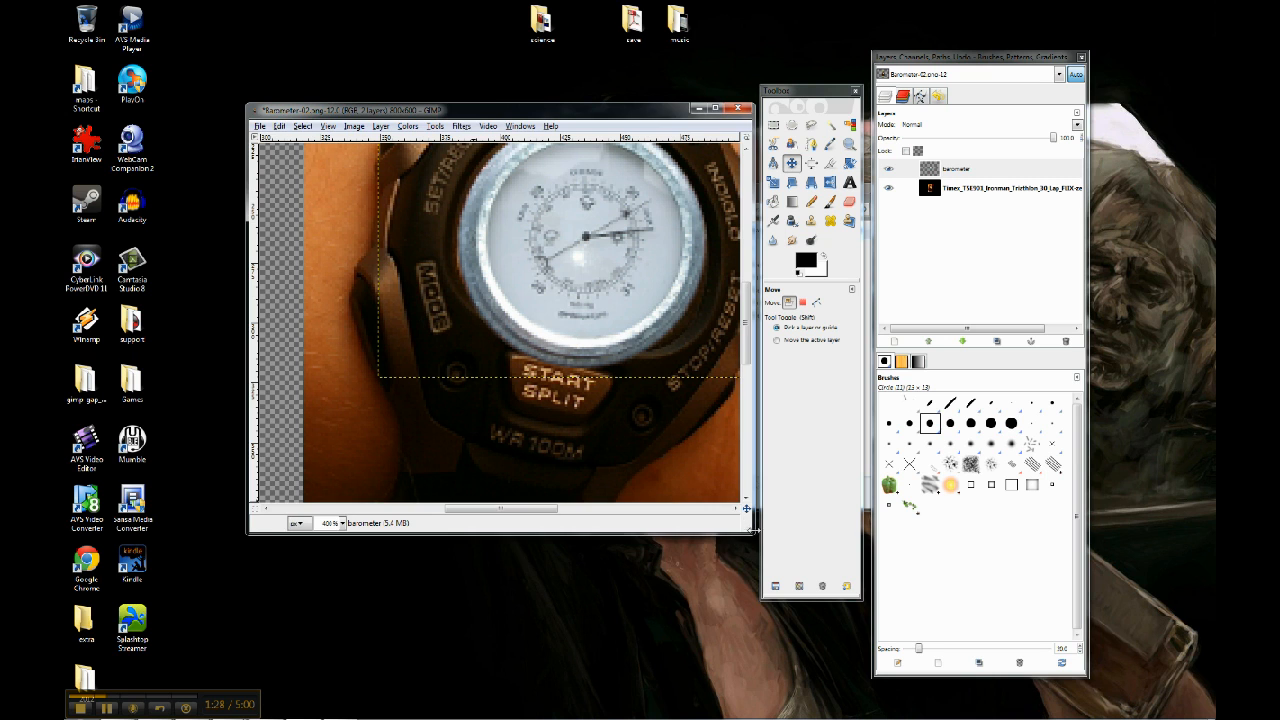
left_click_drag(746, 530, 827, 630)
left_click_drag(604, 112, 517, 114)
left_click_drag(738, 360, 738, 332)
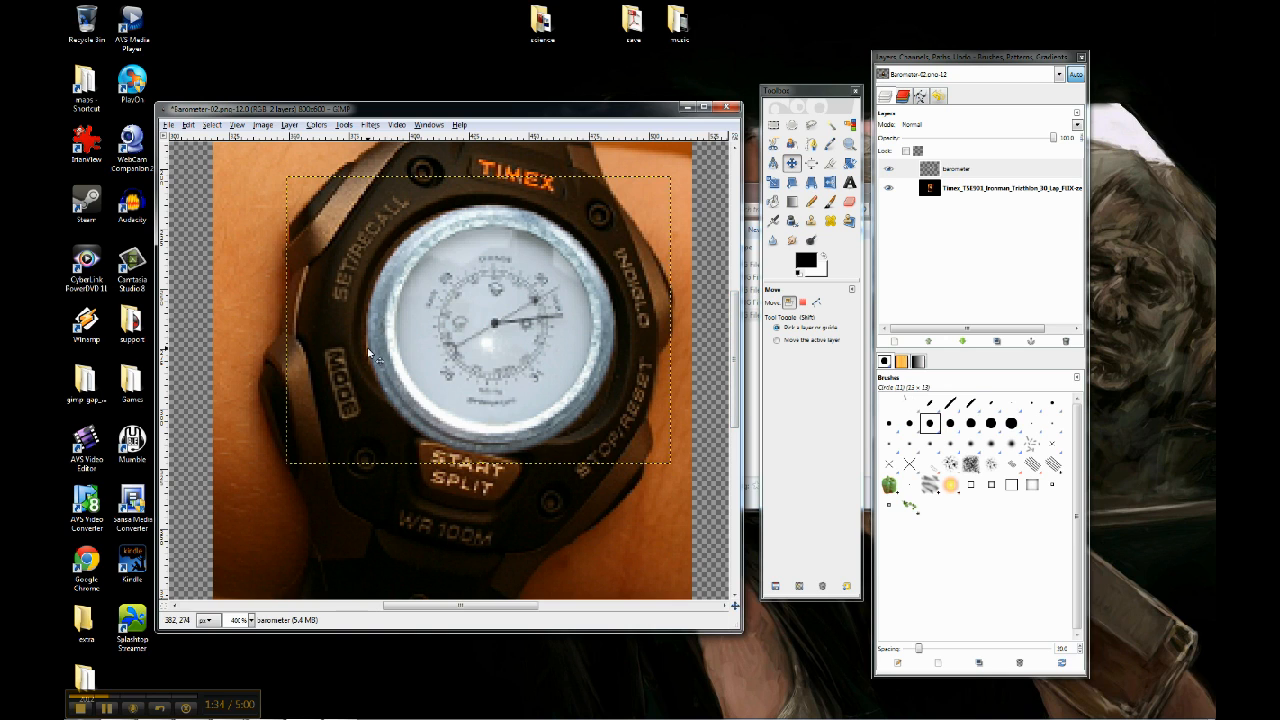
mouse_move(515, 356)
left_mouse_down()
mouse_move(502, 358)
mouse_move(515, 357)
left_mouse_up()
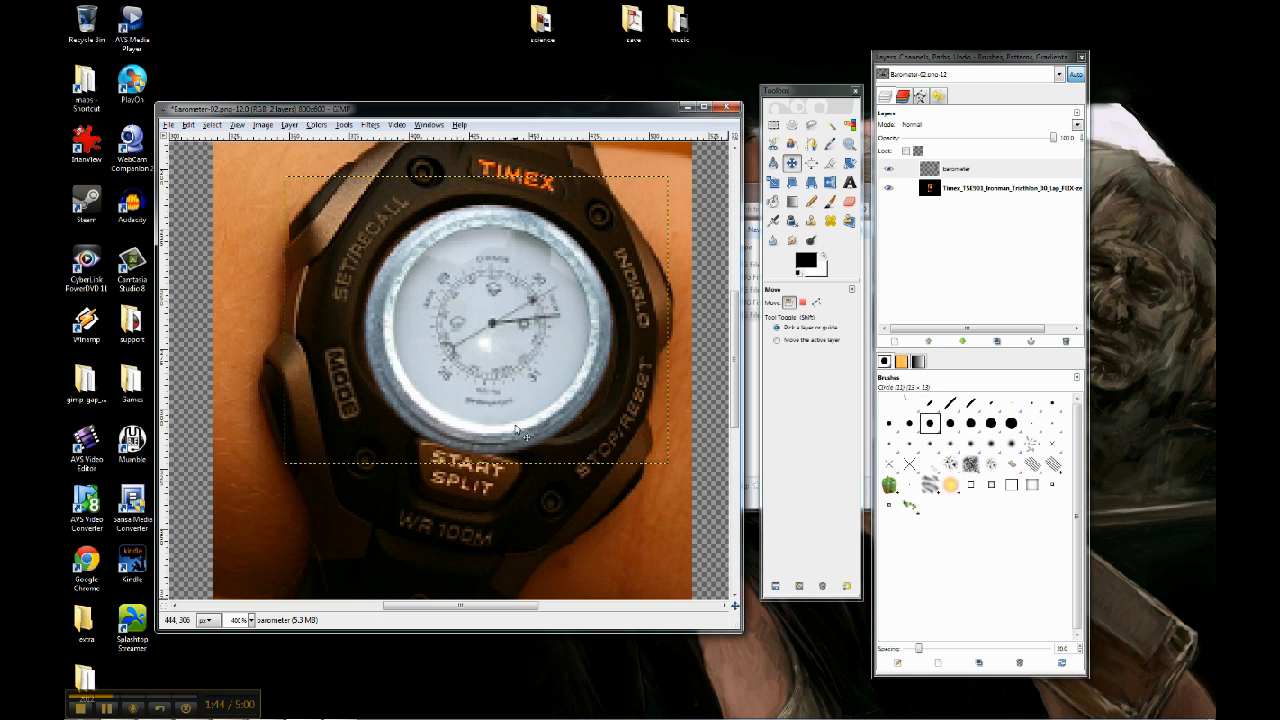
left_click(251, 620)
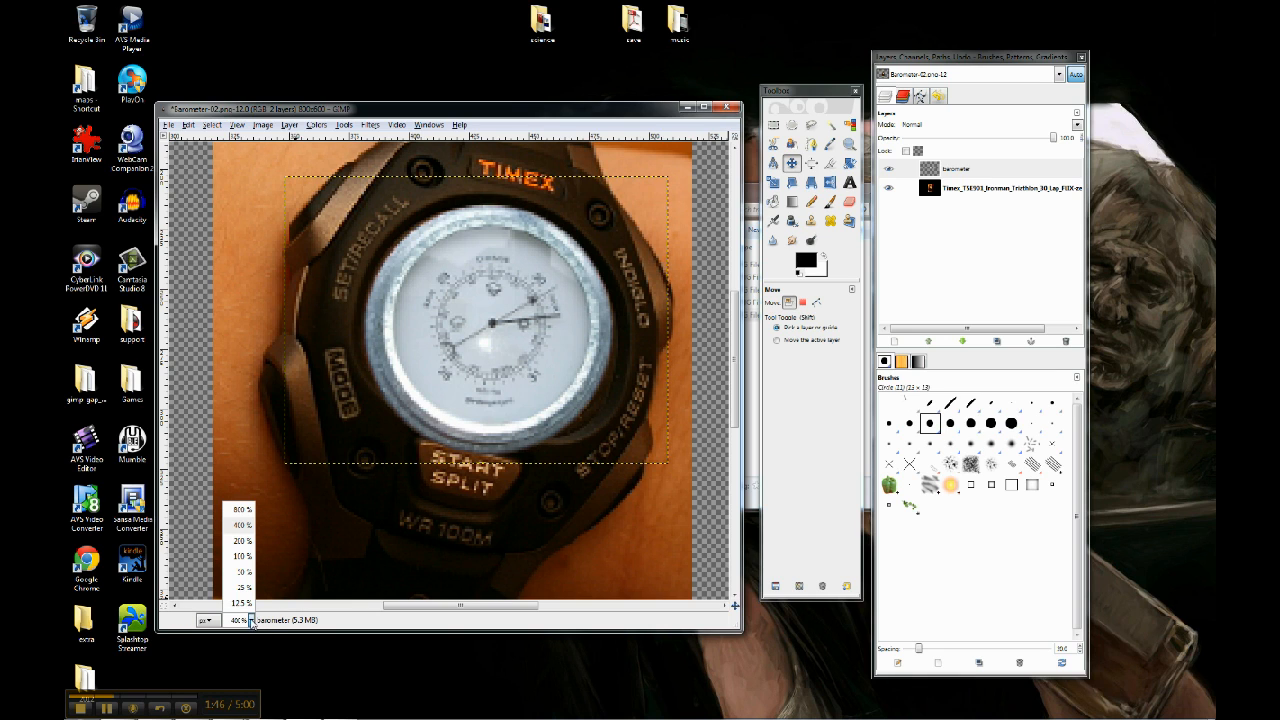
left_click(242, 556)
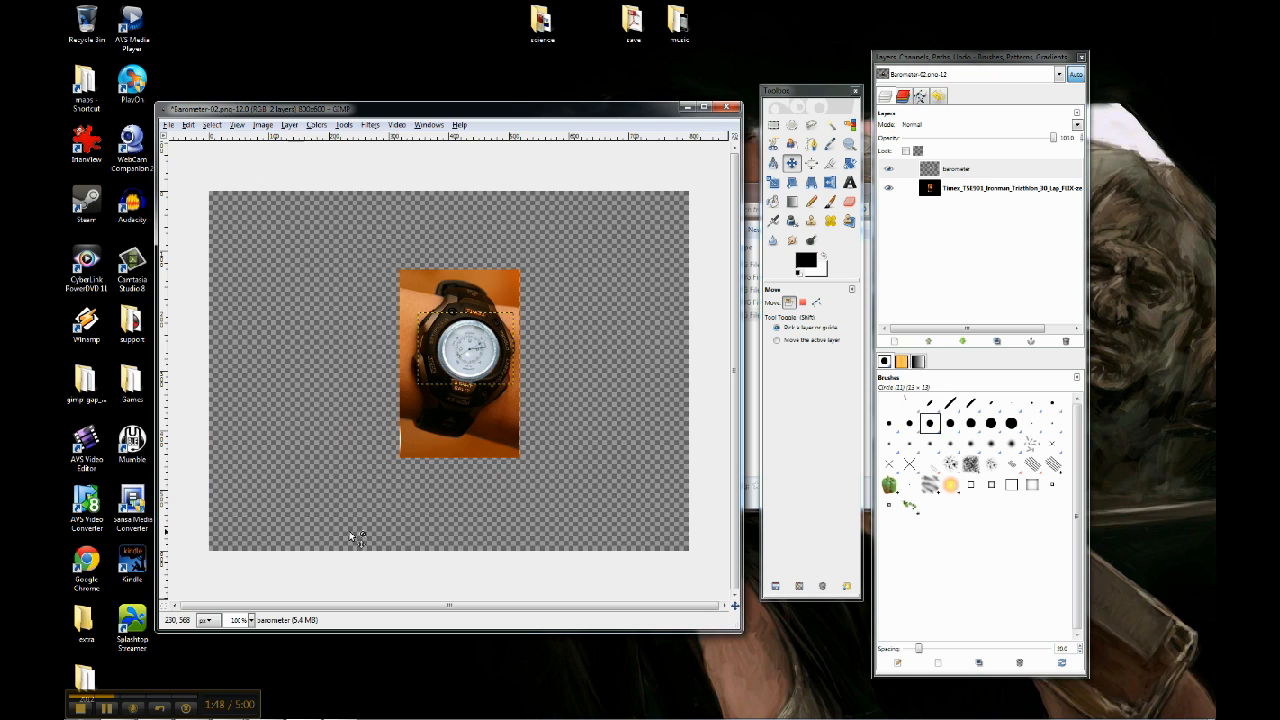
left_click(238, 125)
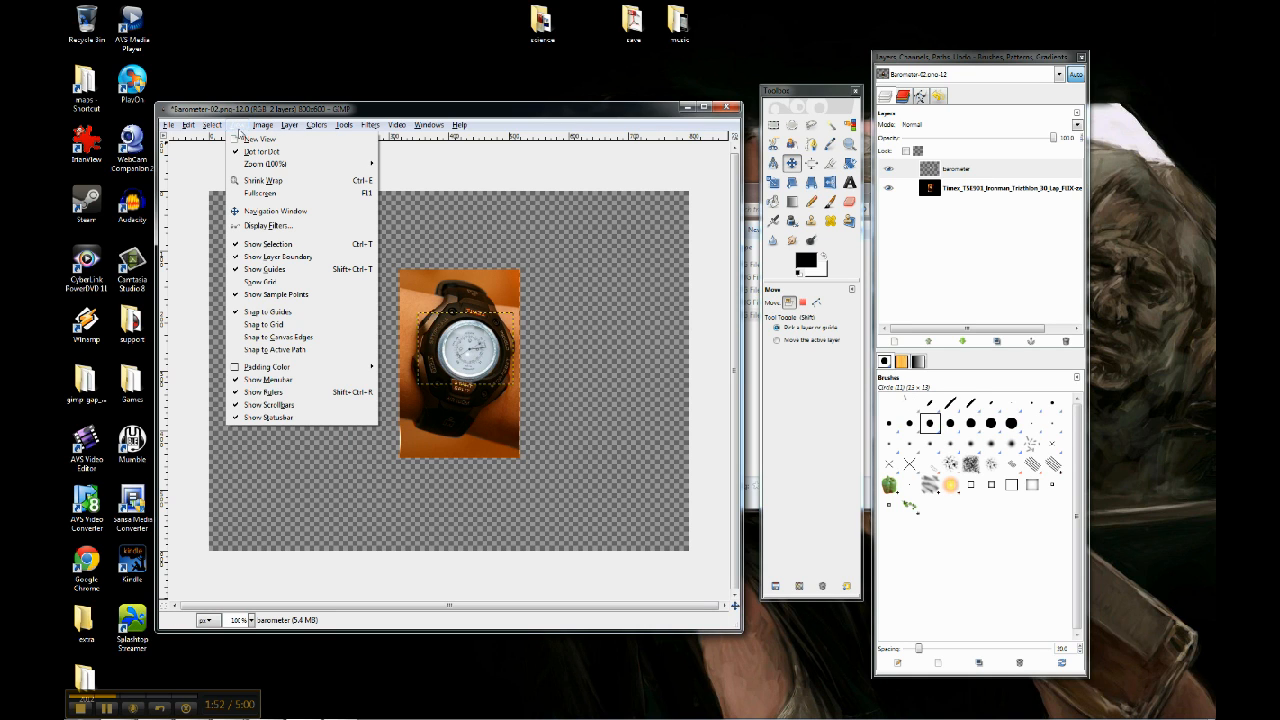
mouse_move(262, 164)
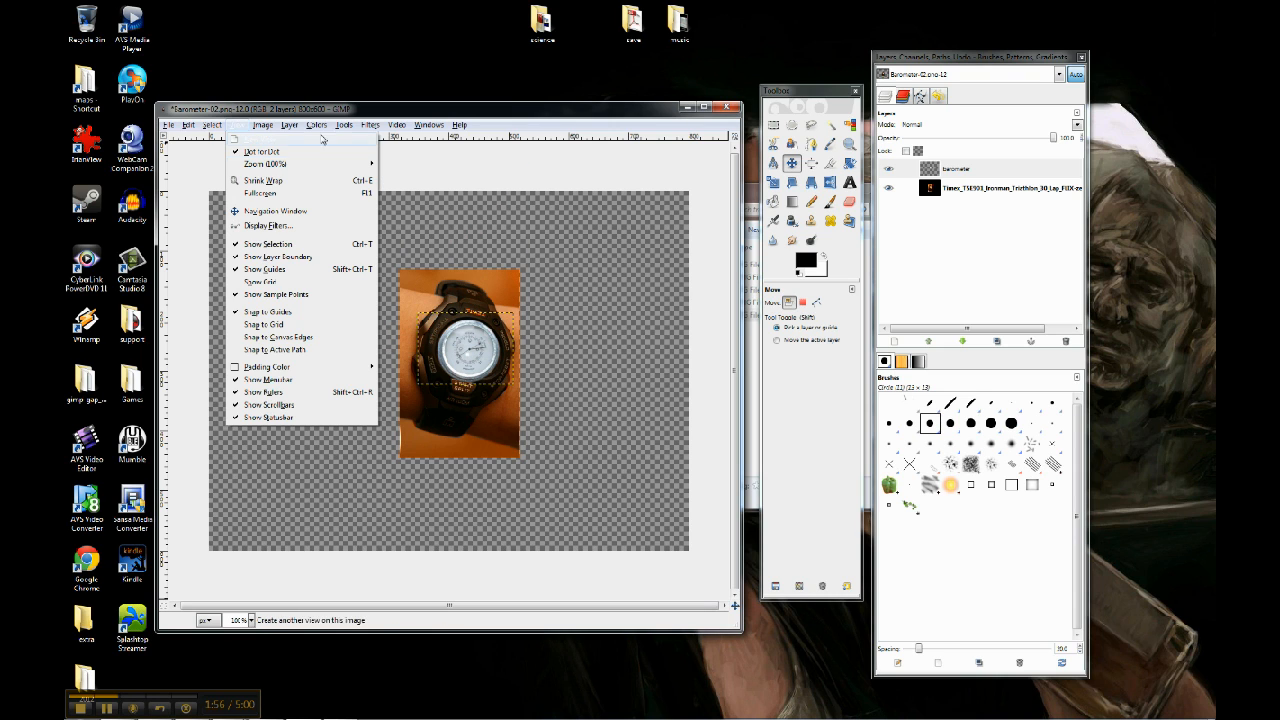
left_click(238, 127)
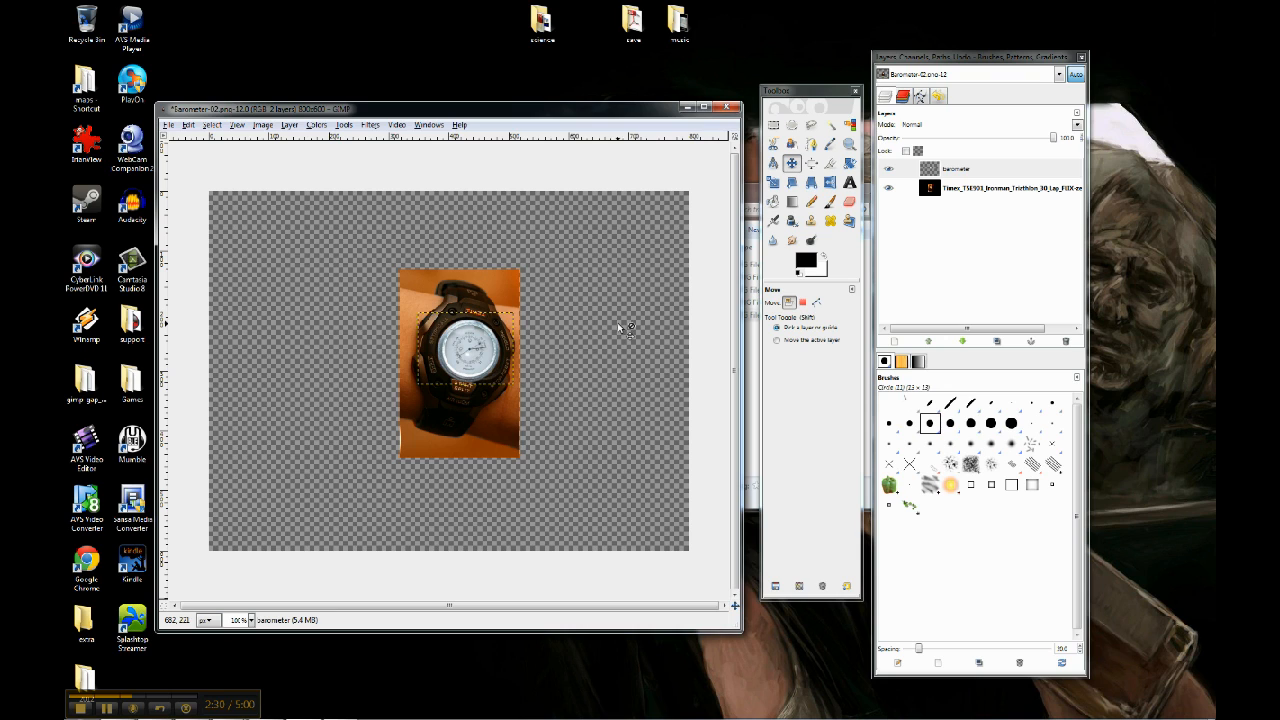
Make a rectangular selection about 197 by 311 px that fits the edges of the watch photo
left_click(773, 125)
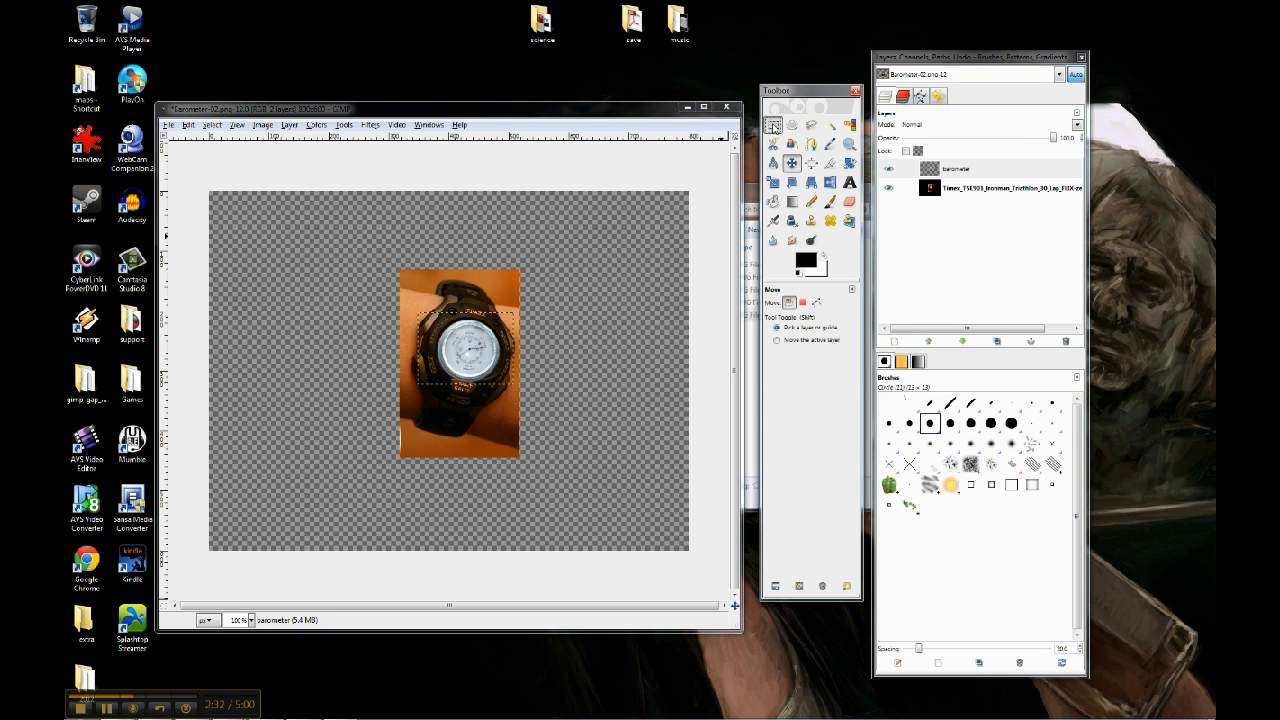
left_click_drag(407, 273, 522, 460)
left_click_drag(403, 284, 408, 290)
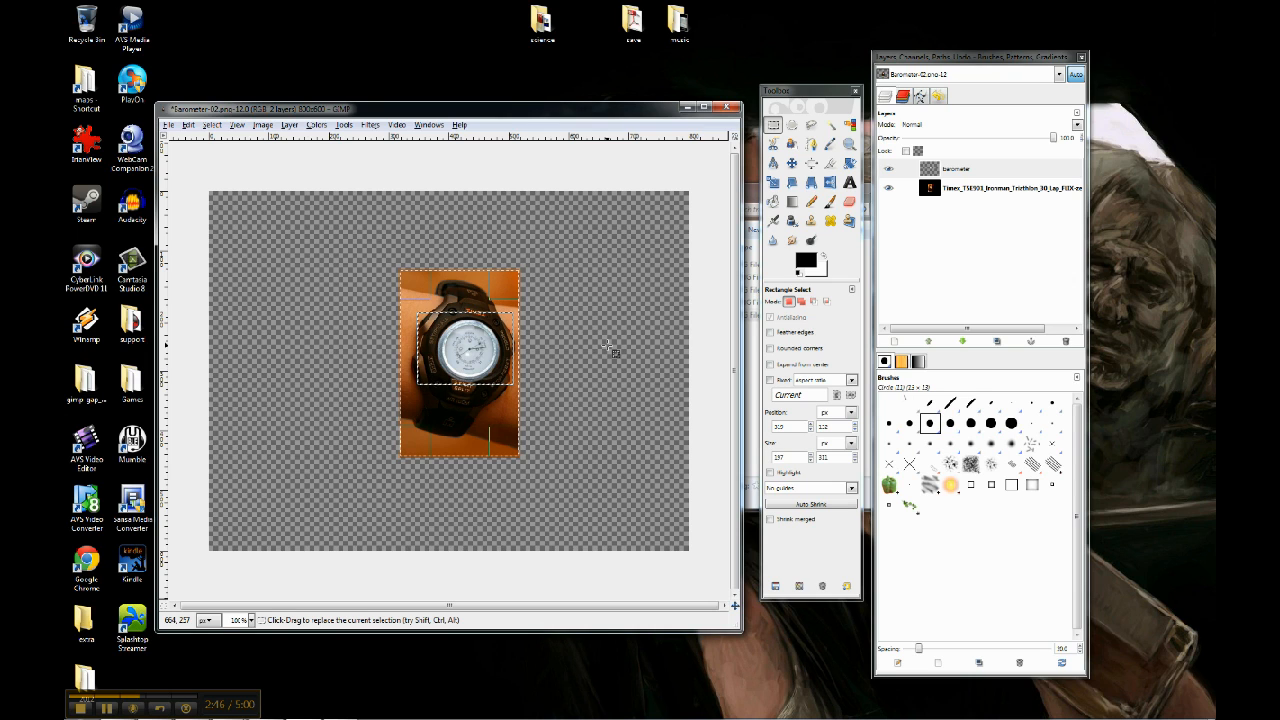
key("Return")
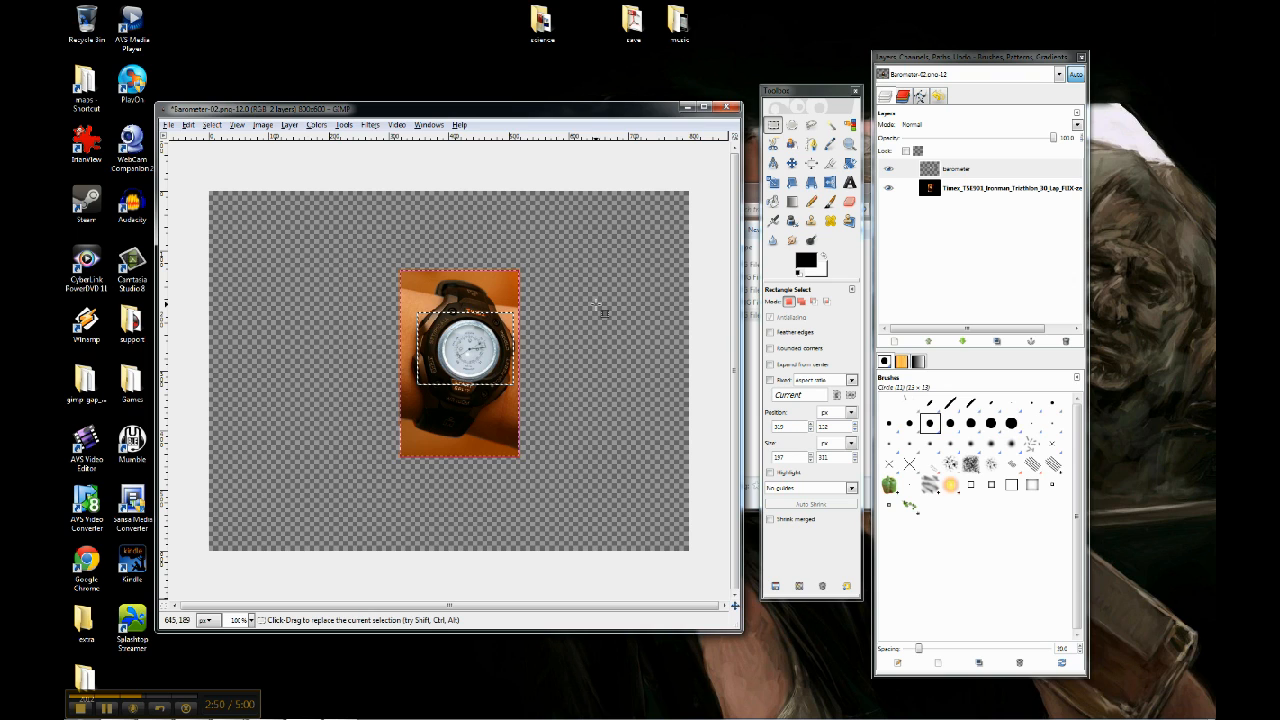
Crop the whole image to the rectangular selection around the watch photo
left_click(258, 130)
left_click(258, 130)
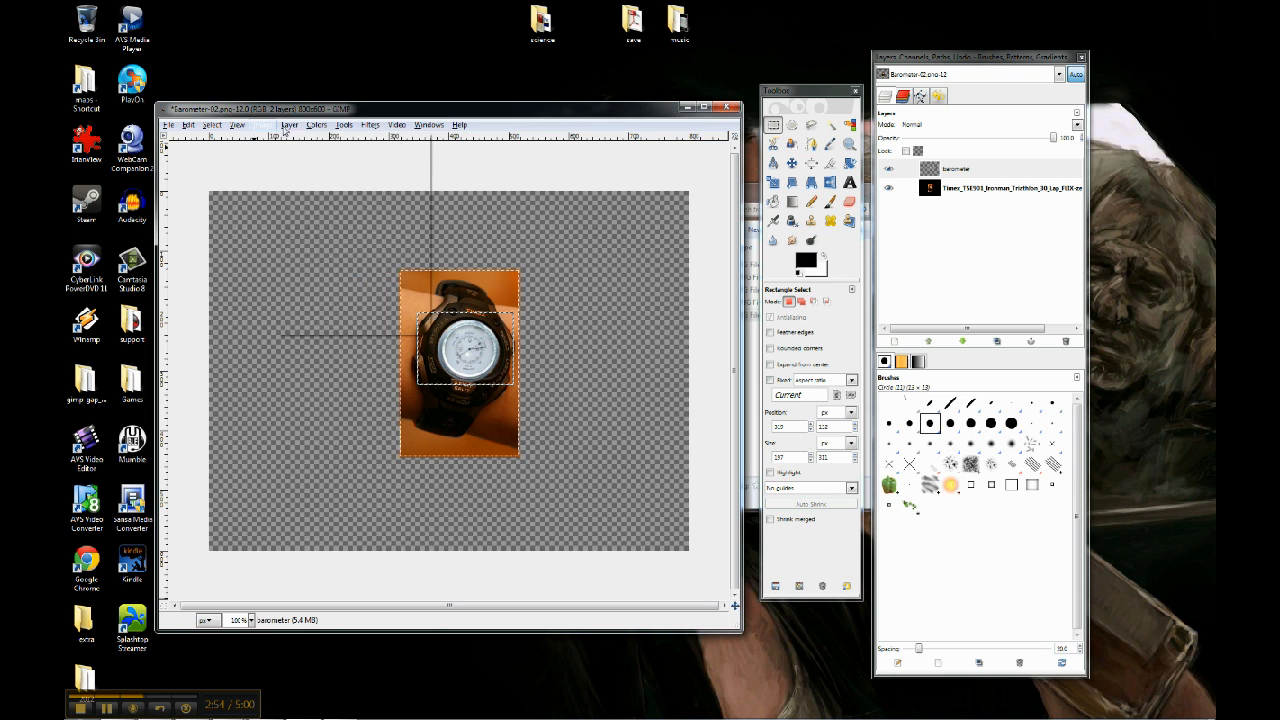
left_click(290, 128)
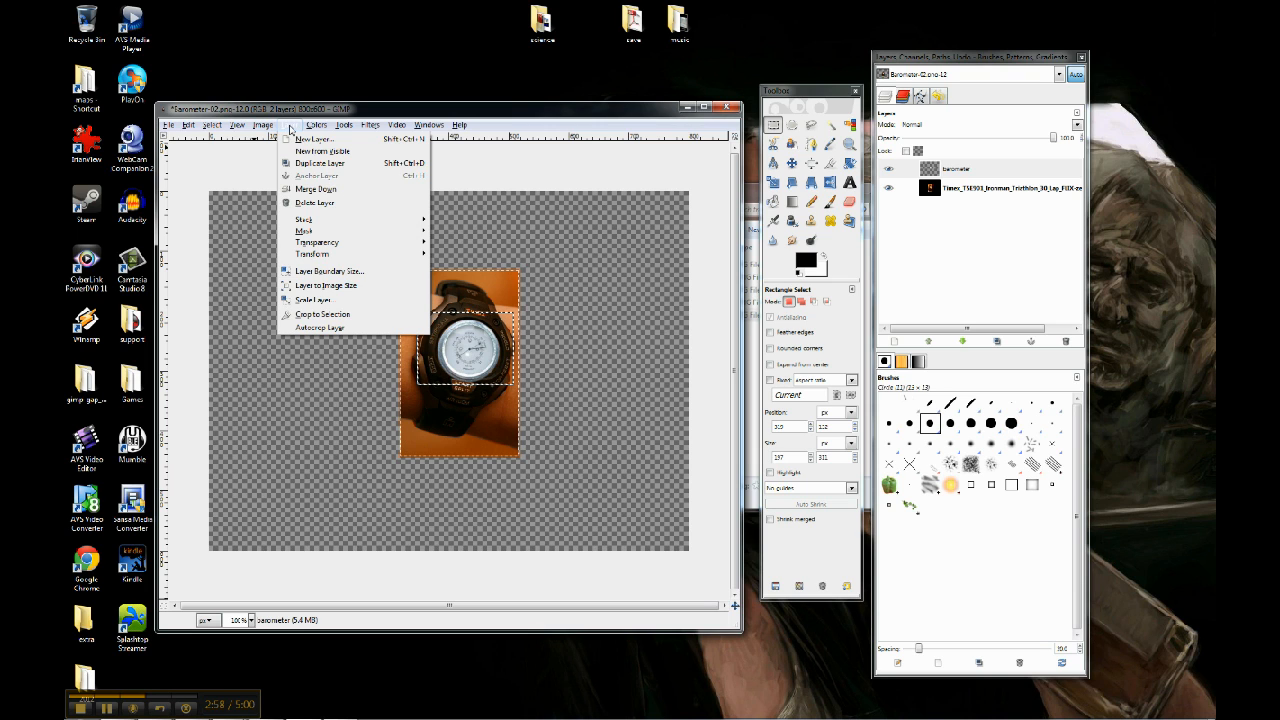
mouse_move(266, 128)
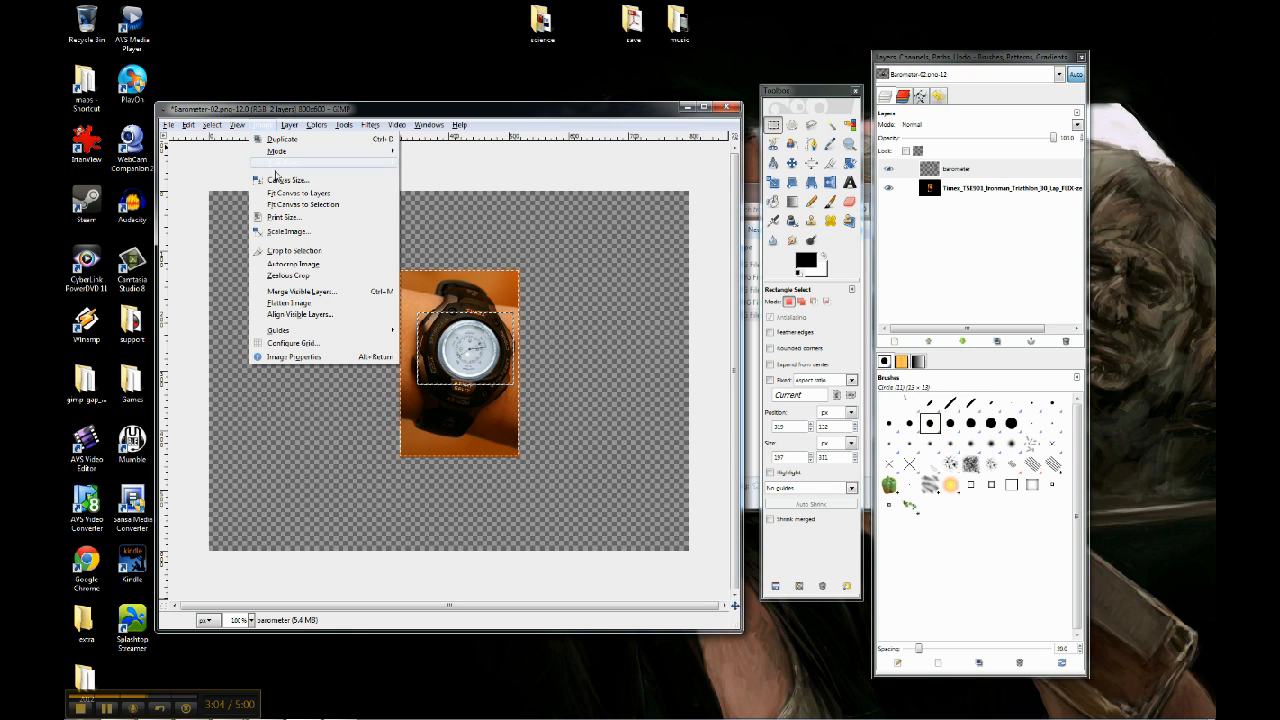
left_click(298, 258)
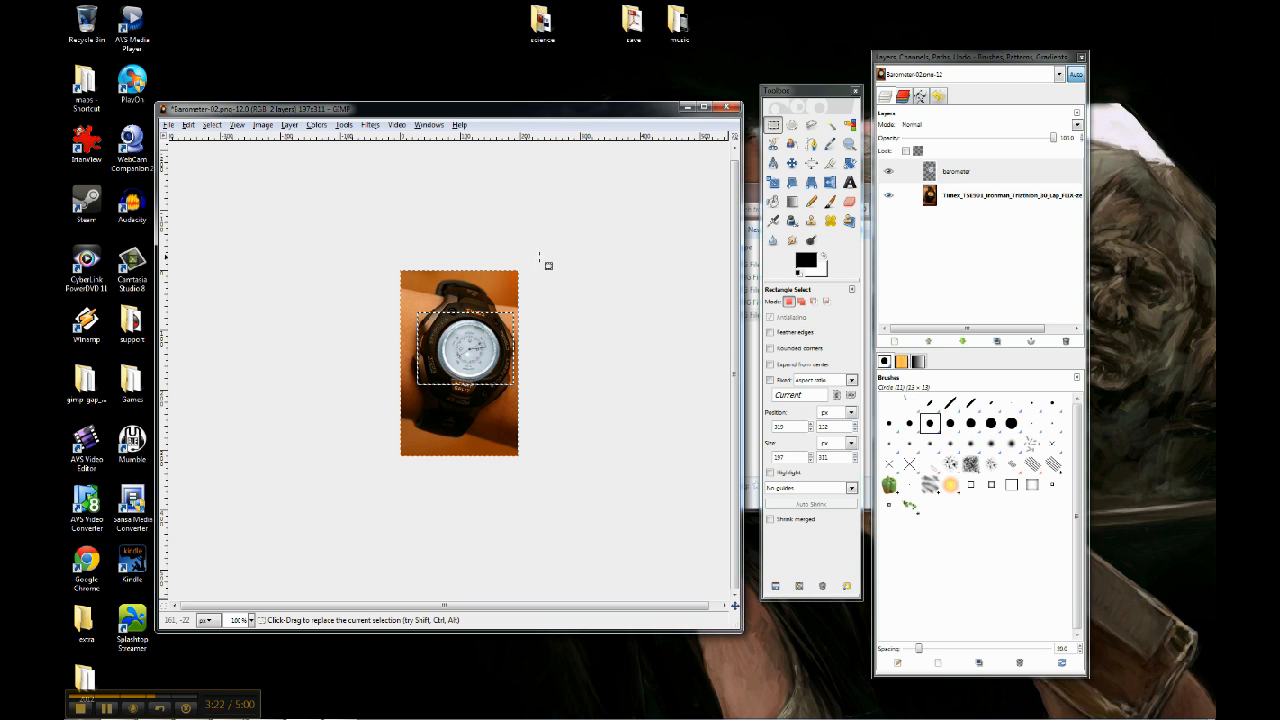
Merge the barometer layer down into the watch layer
left_click(953, 175)
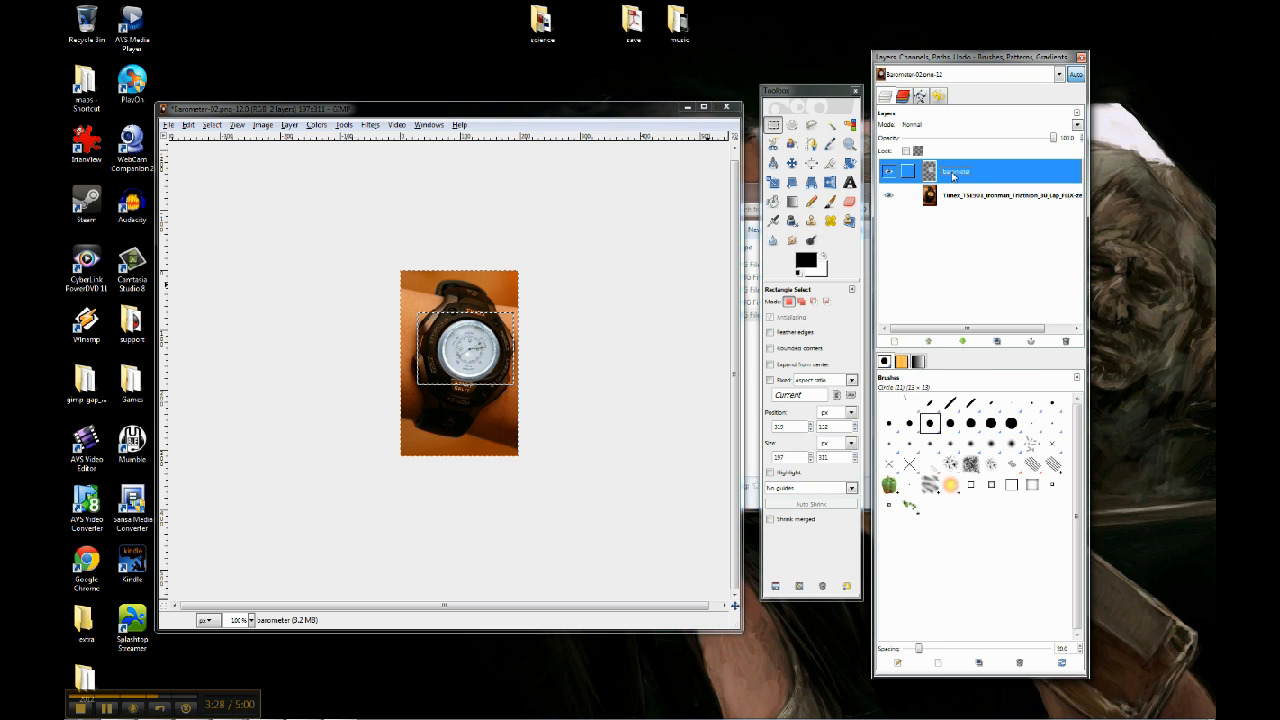
right_click(953, 176)
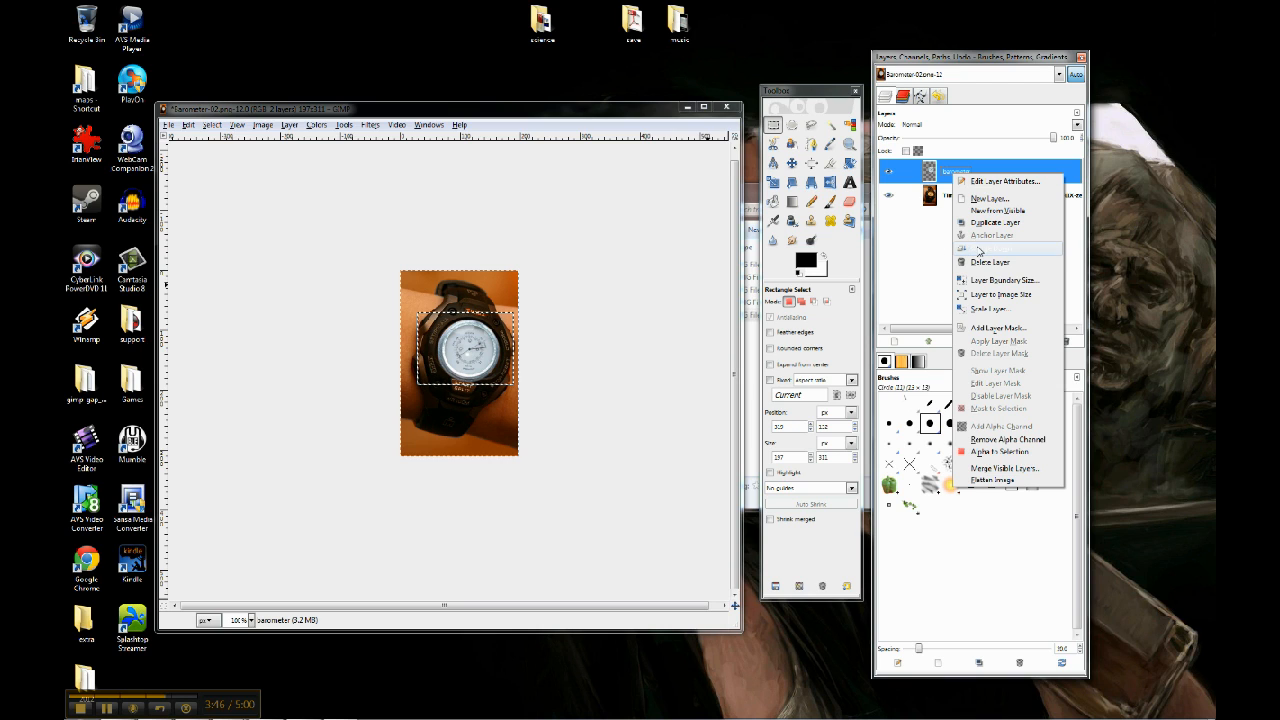
left_click(983, 248)
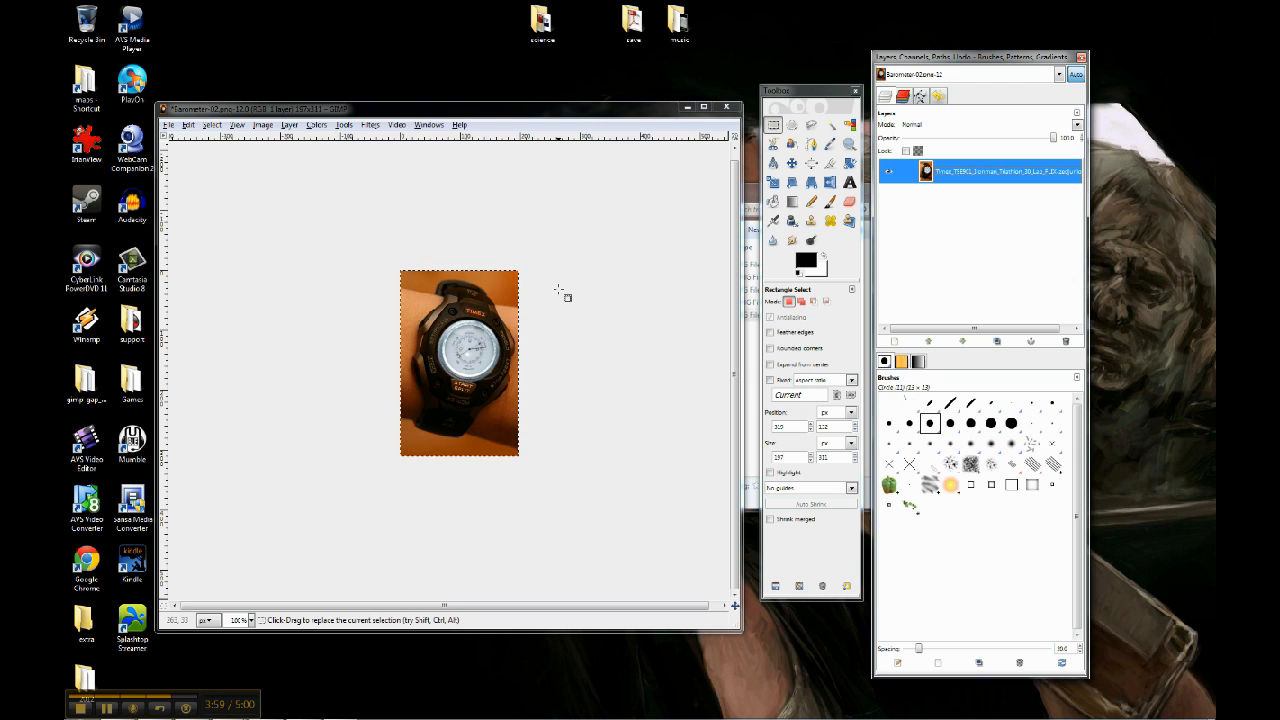
Save the merged image under the new name Barometer-watch.jpg in the transparent folder
left_click(426, 111)
left_click(171, 125)
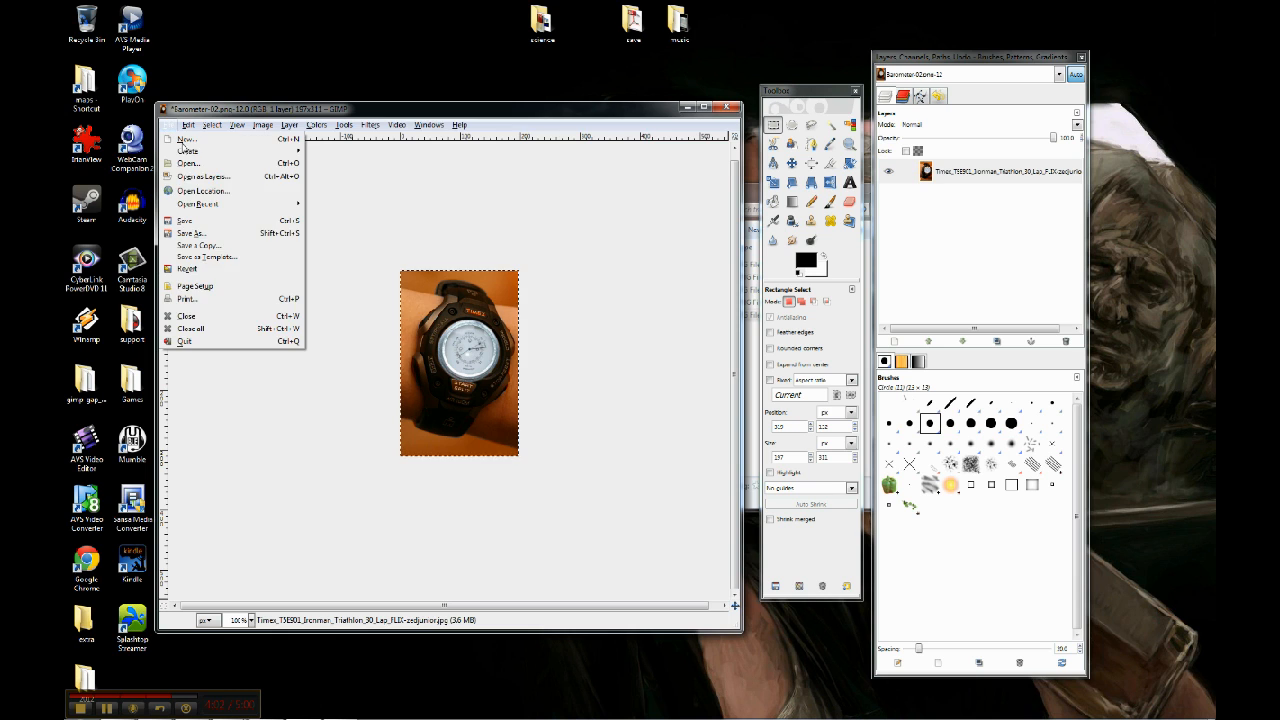
left_click(226, 232)
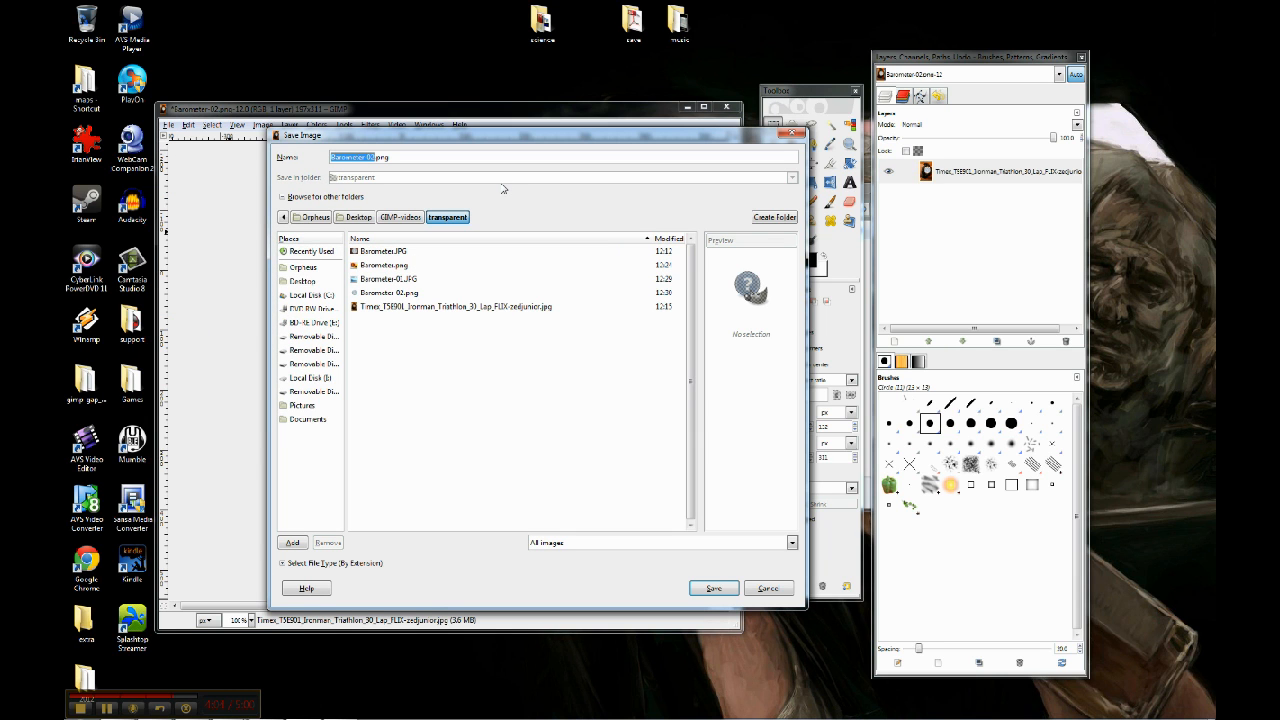
key("Left")
type("watch")
key("Delete")
key("Delete")
key("BackSpace")
key("Delete")
key("Delete")
key("Delete")
key("Delete")
type(".jpg")
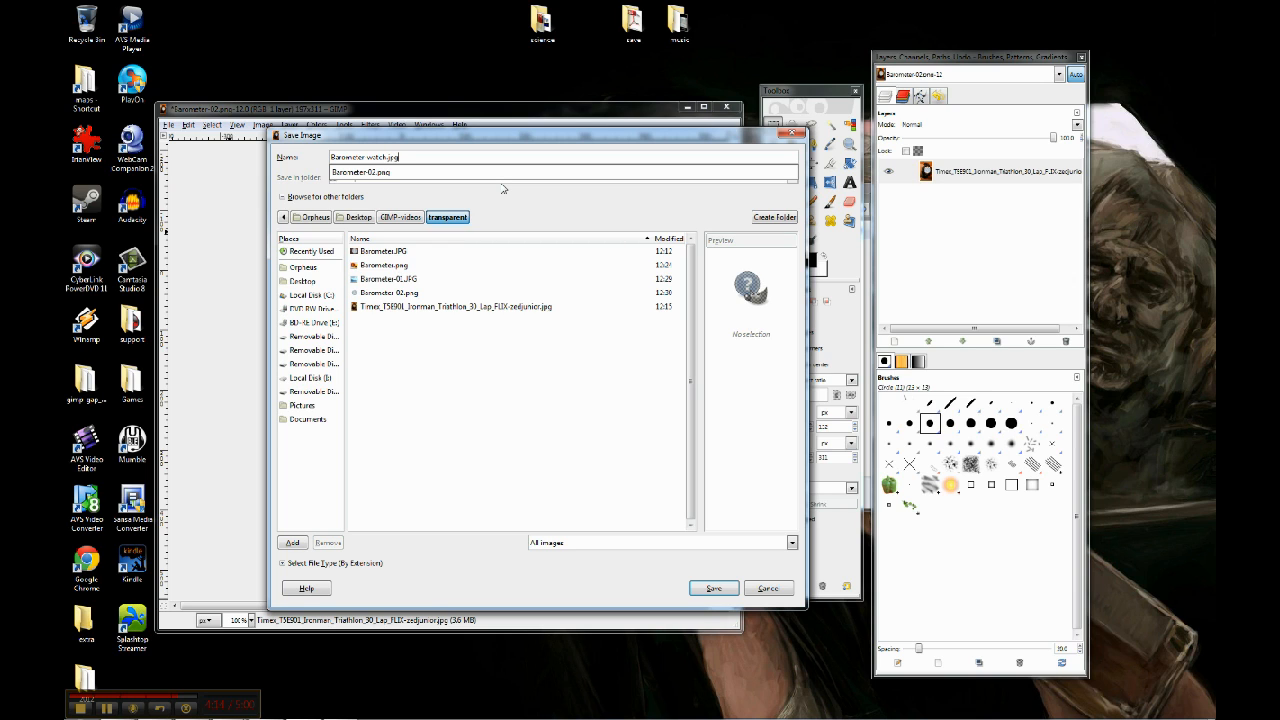
left_click(502, 158)
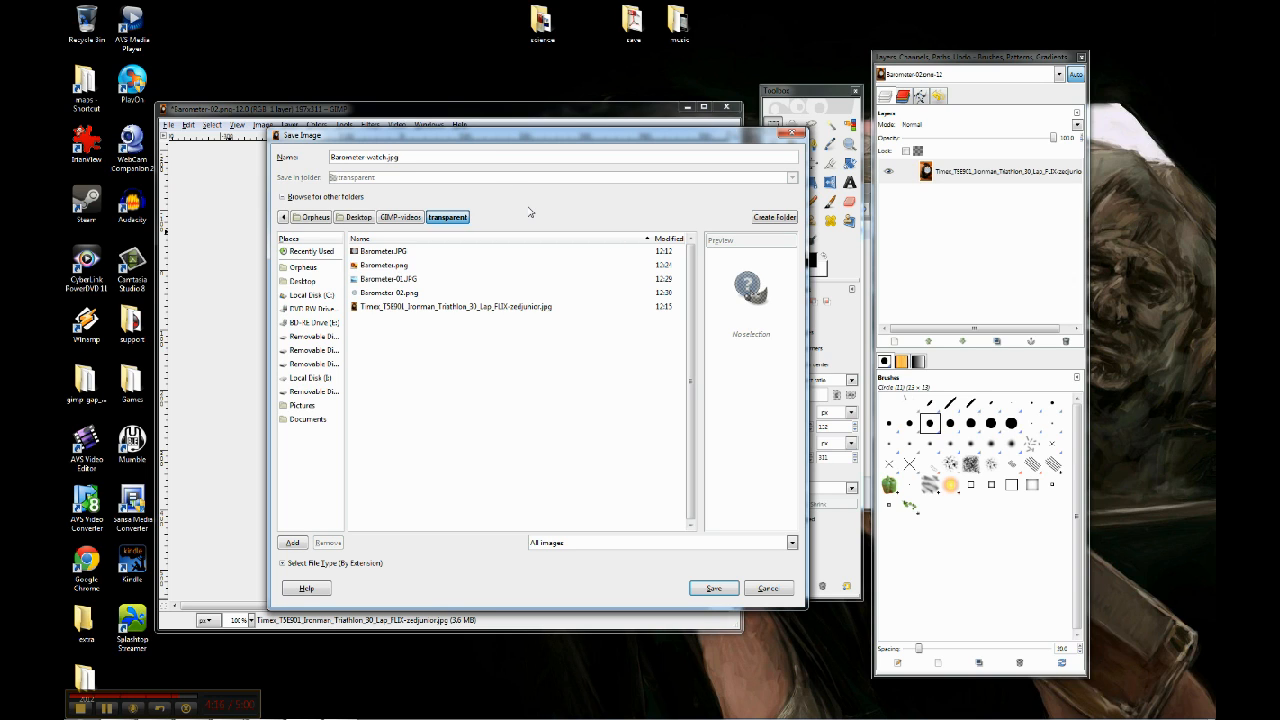
left_click(716, 587)
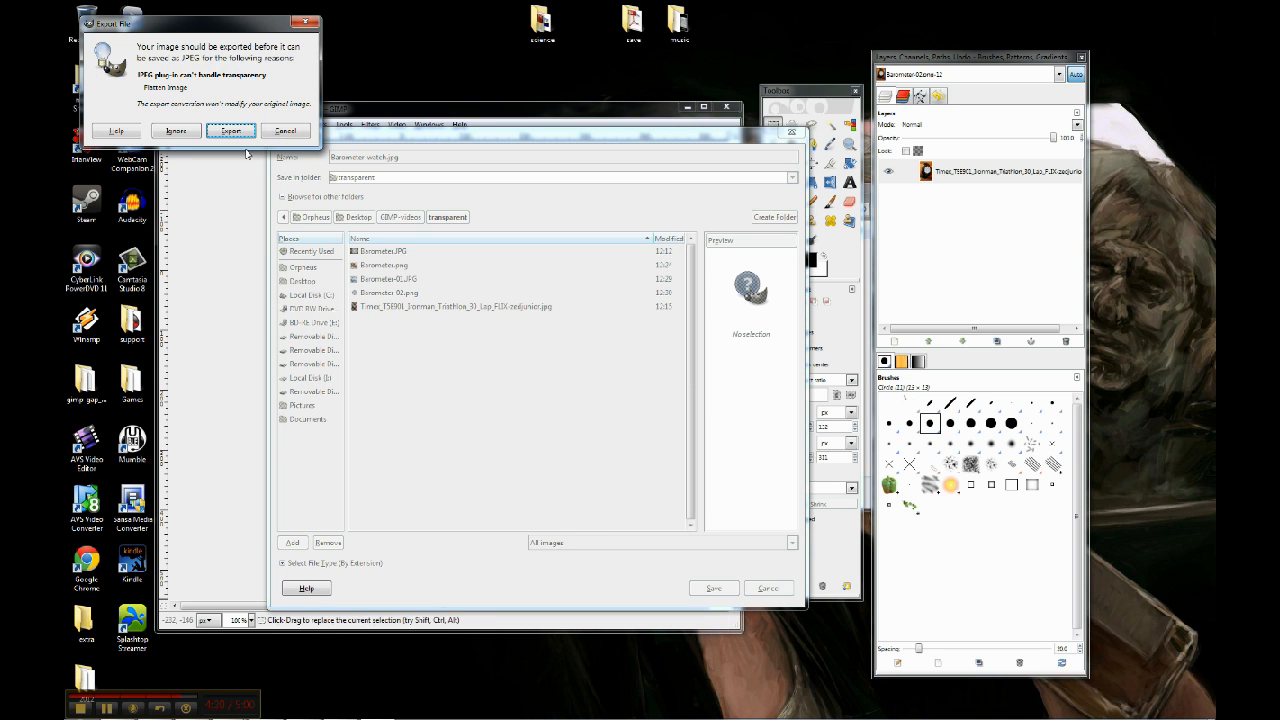
Export the image flattened for JPEG and save it at quality 85
left_click_drag(220, 28, 462, 205)
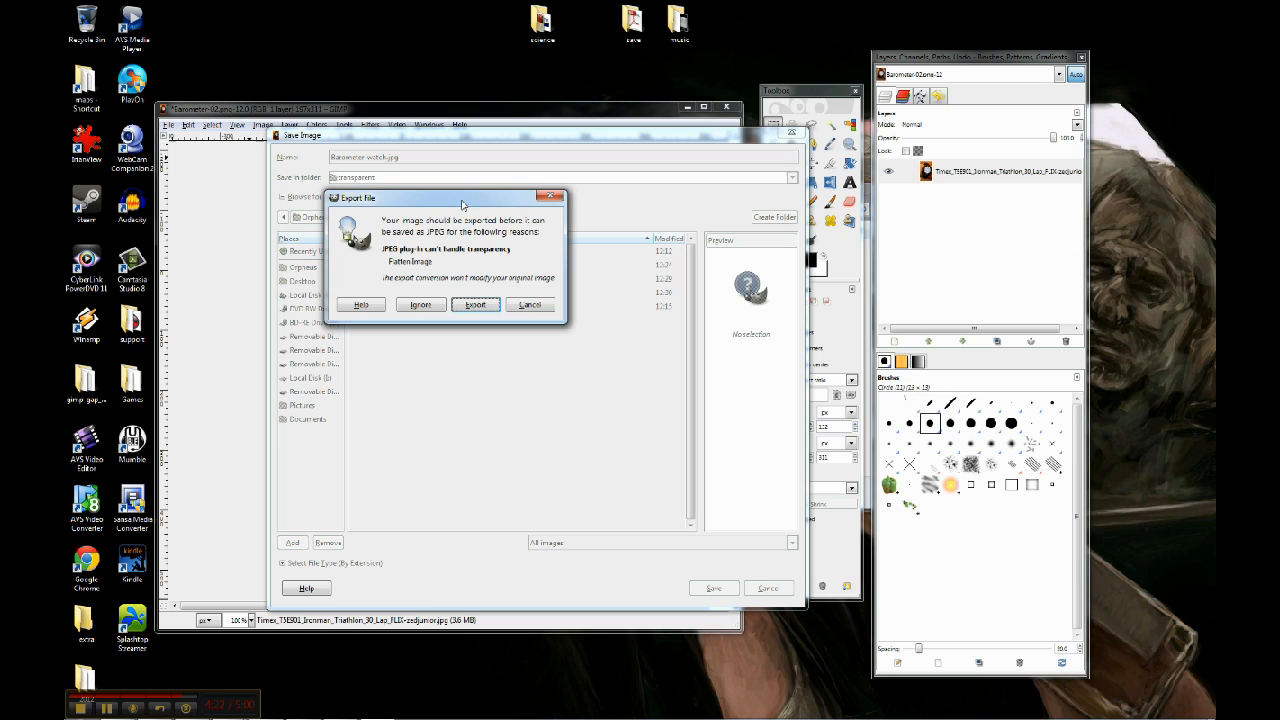
left_click(476, 306)
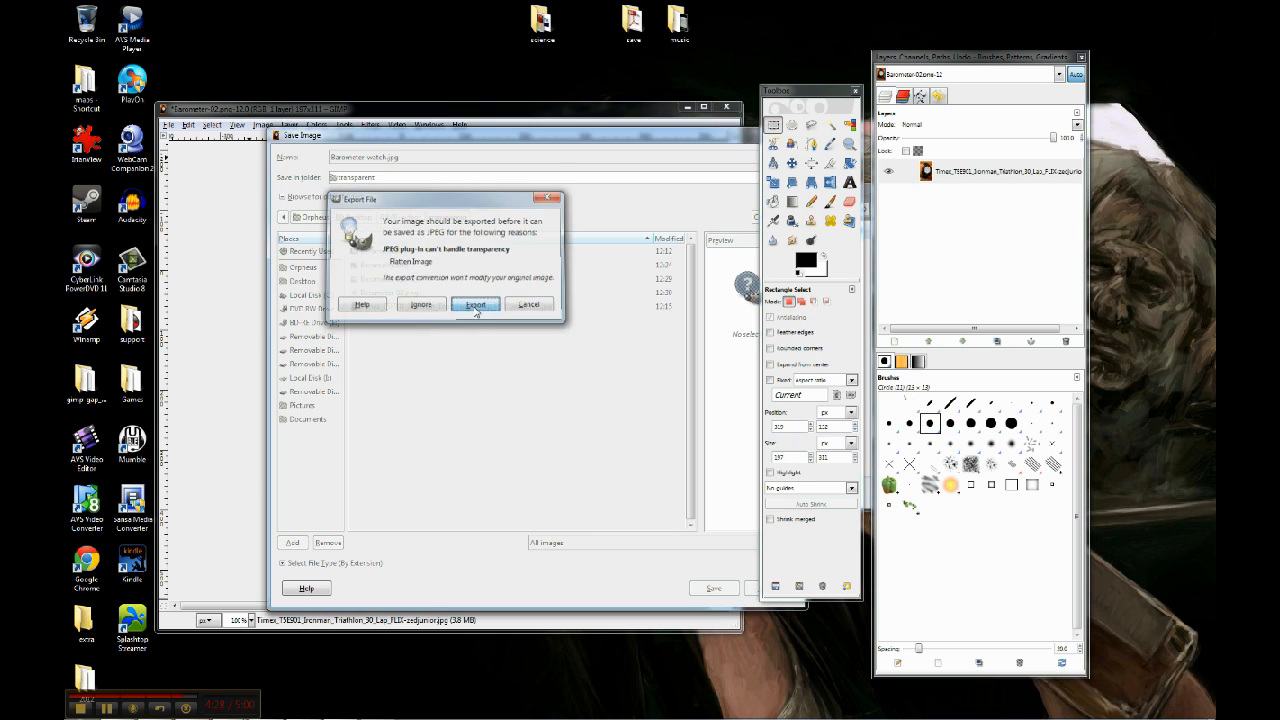
left_click_drag(176, 30, 369, 101)
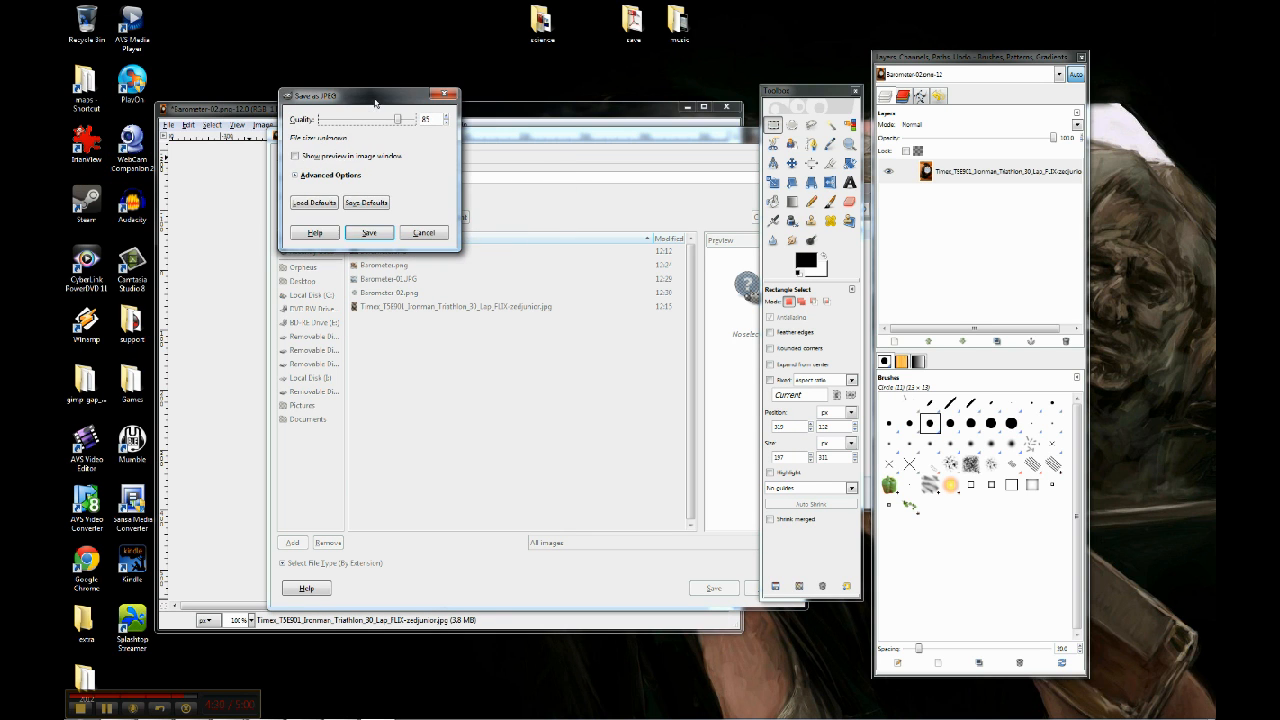
left_click(367, 232)
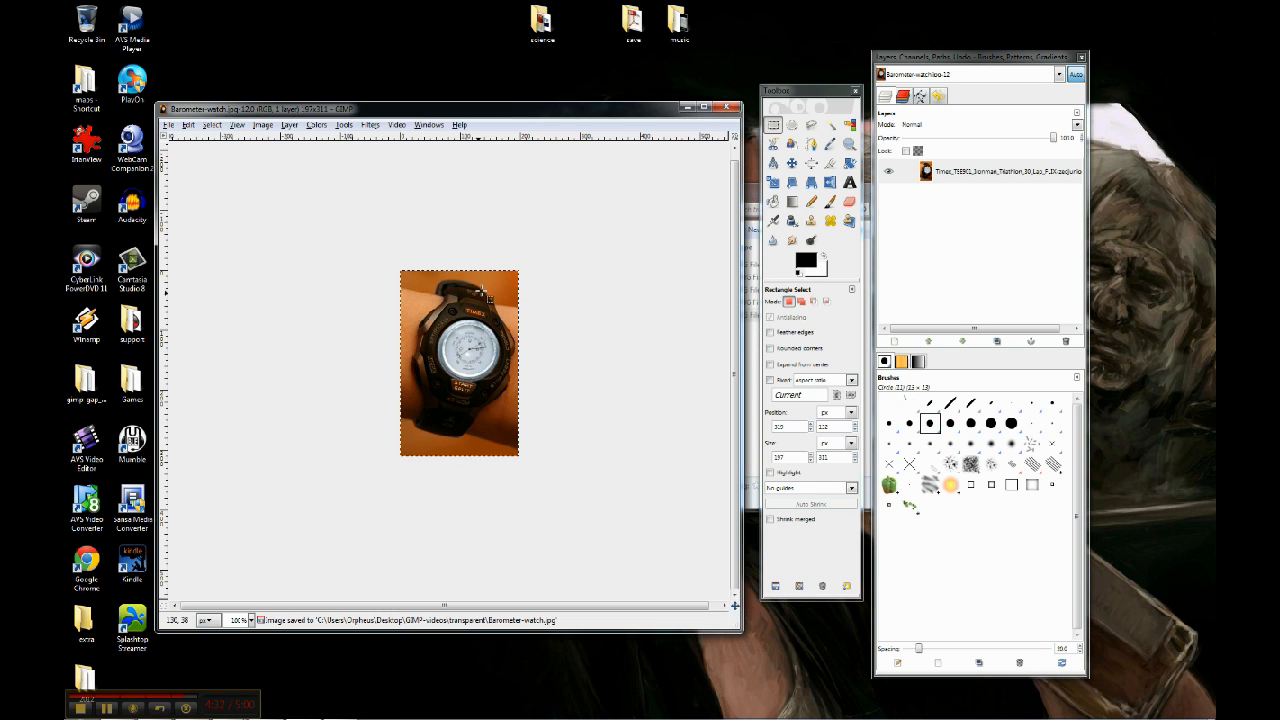
Switch to the transparent folder in Windows Explorer and open the Barometer-watch image for viewing
left_click(686, 107)
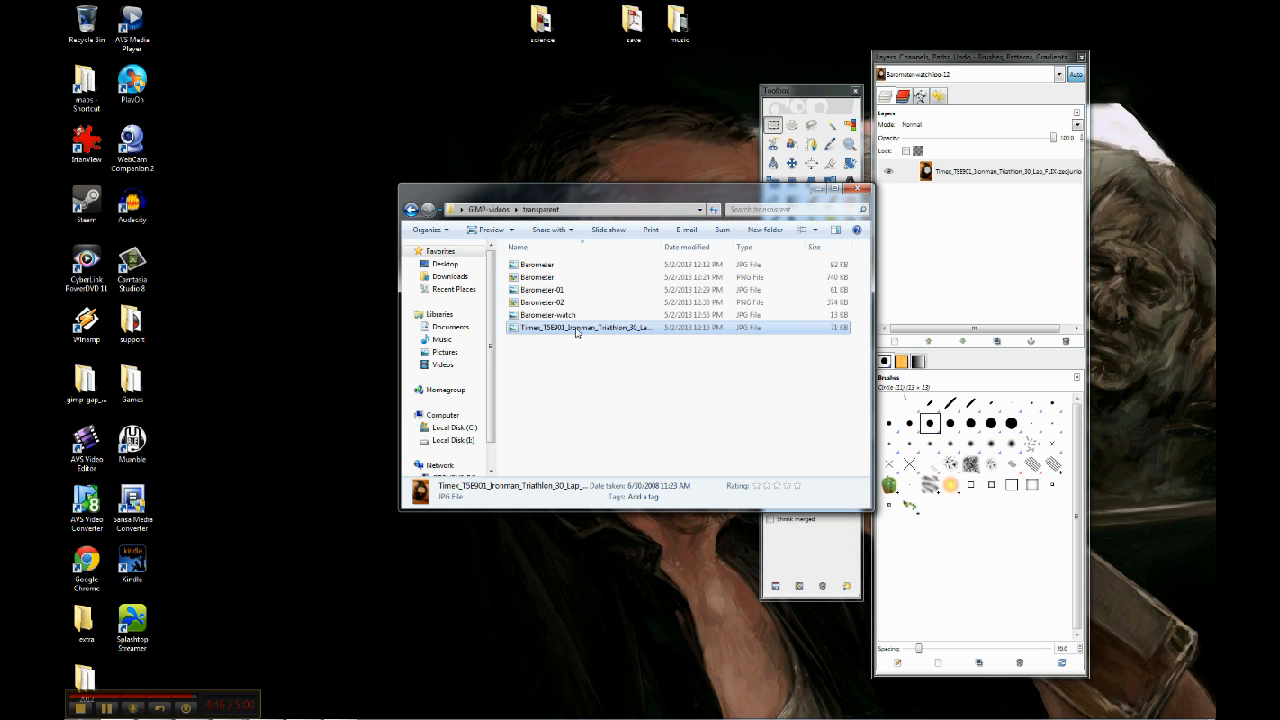
double_click(578, 314)
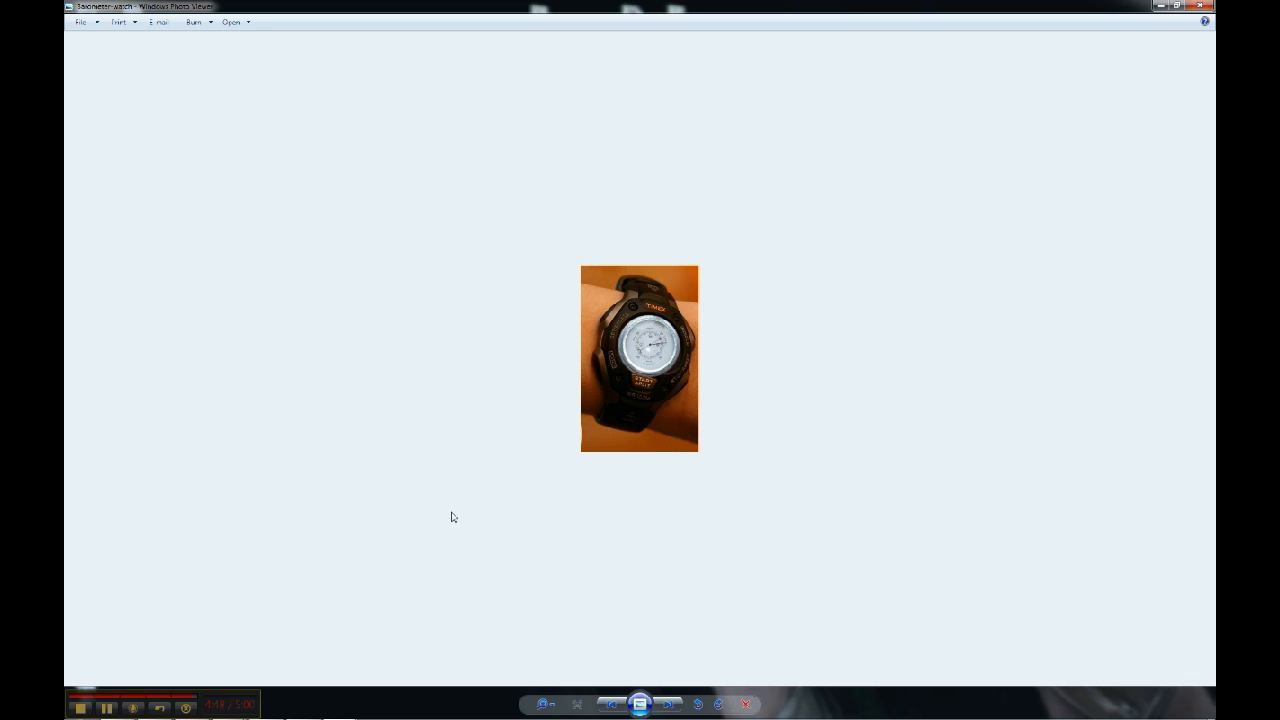